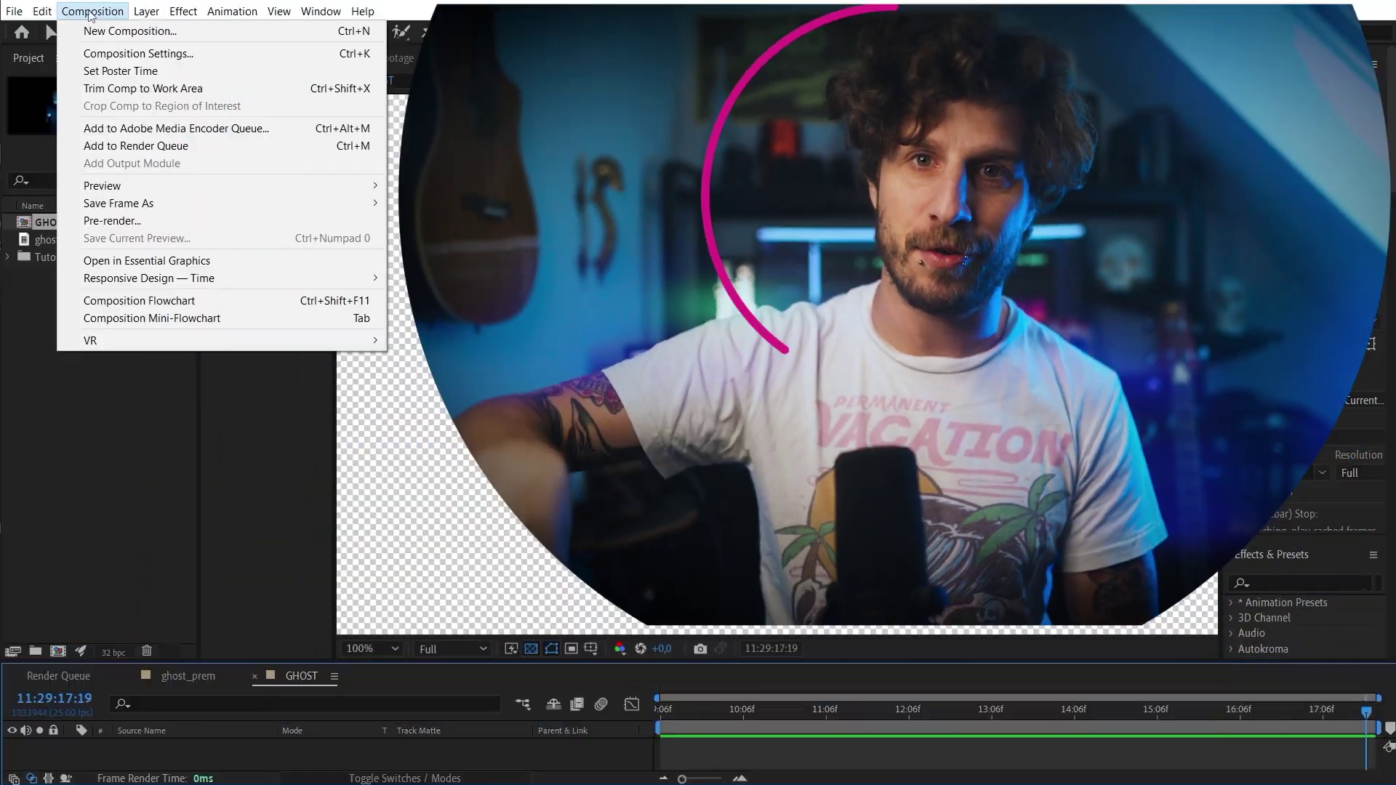
- Create a composition-sized black solid layer named Background in the GHOST composition
mouse_move(146, 11)
mouse_move(291, 30)
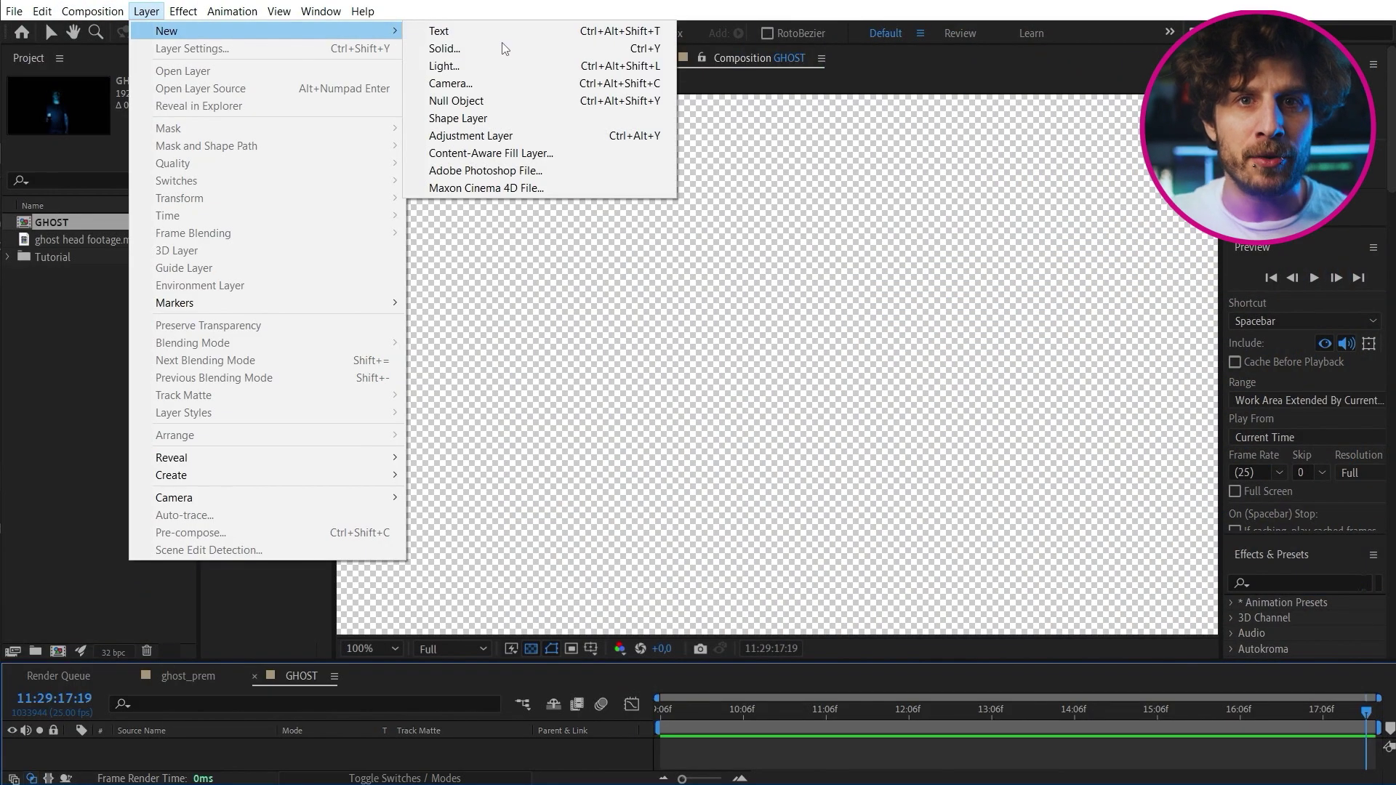
click(504, 48)
click(609, 538)
click(534, 654)
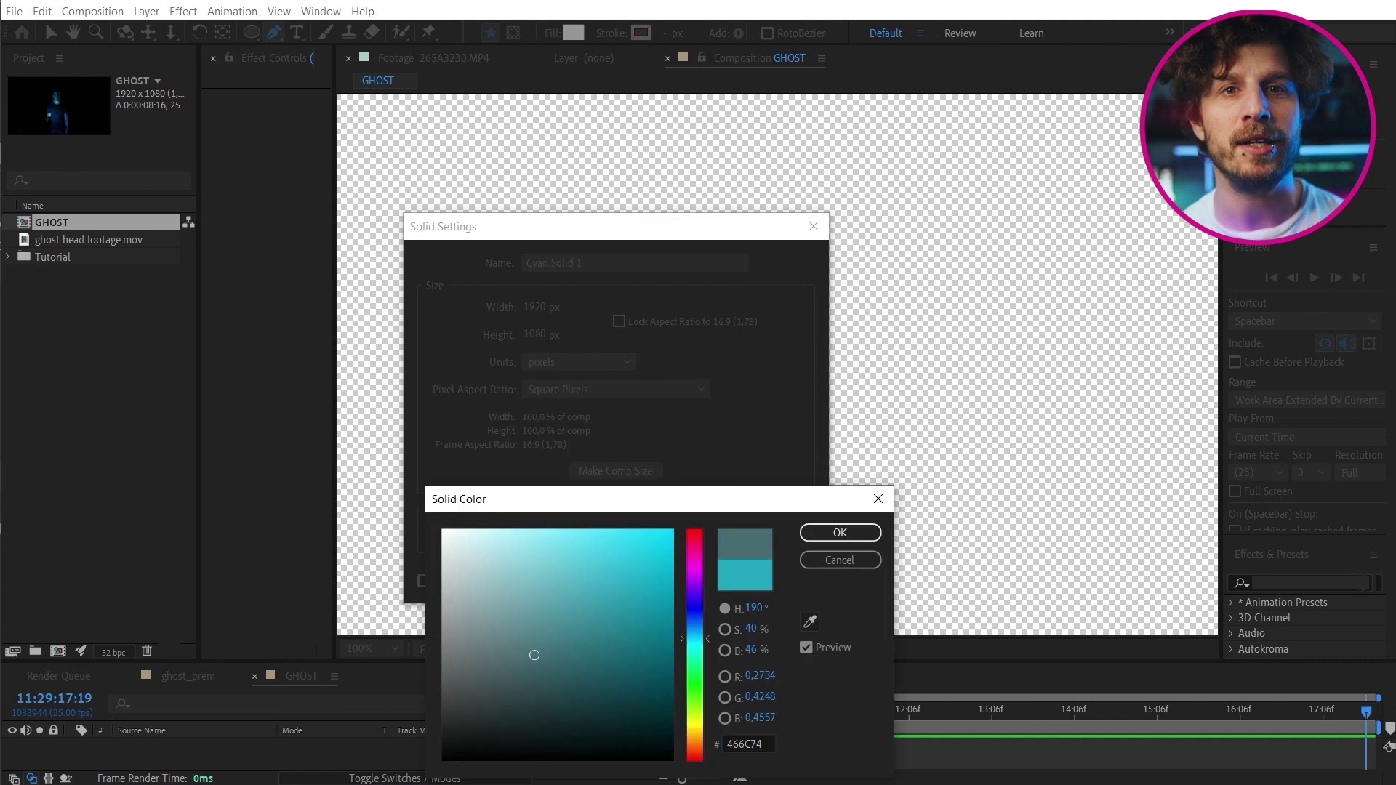
click(840, 533)
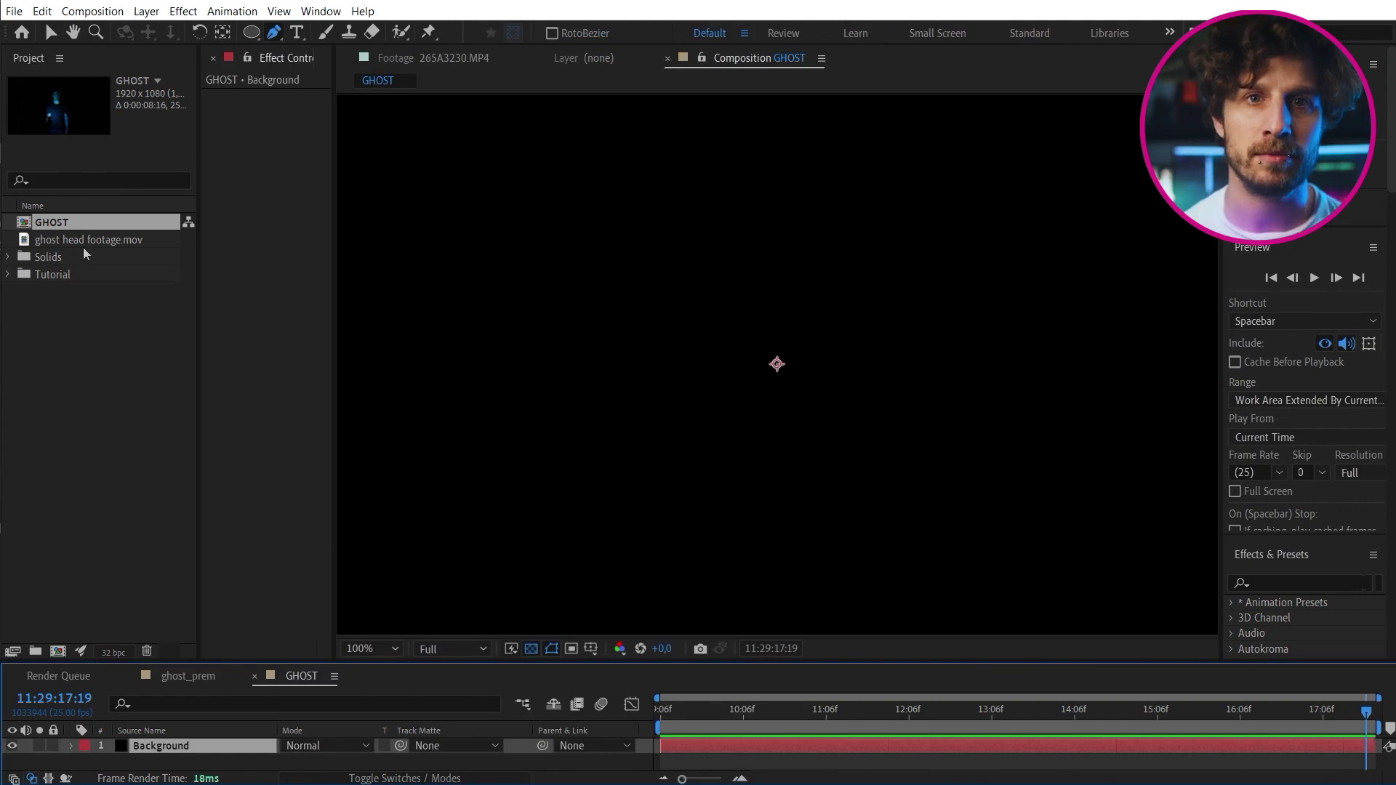
- Add ghost head footage.mov to the GHOST composition above the Background layer
click(102, 241)
drag(108, 246, 160, 743)
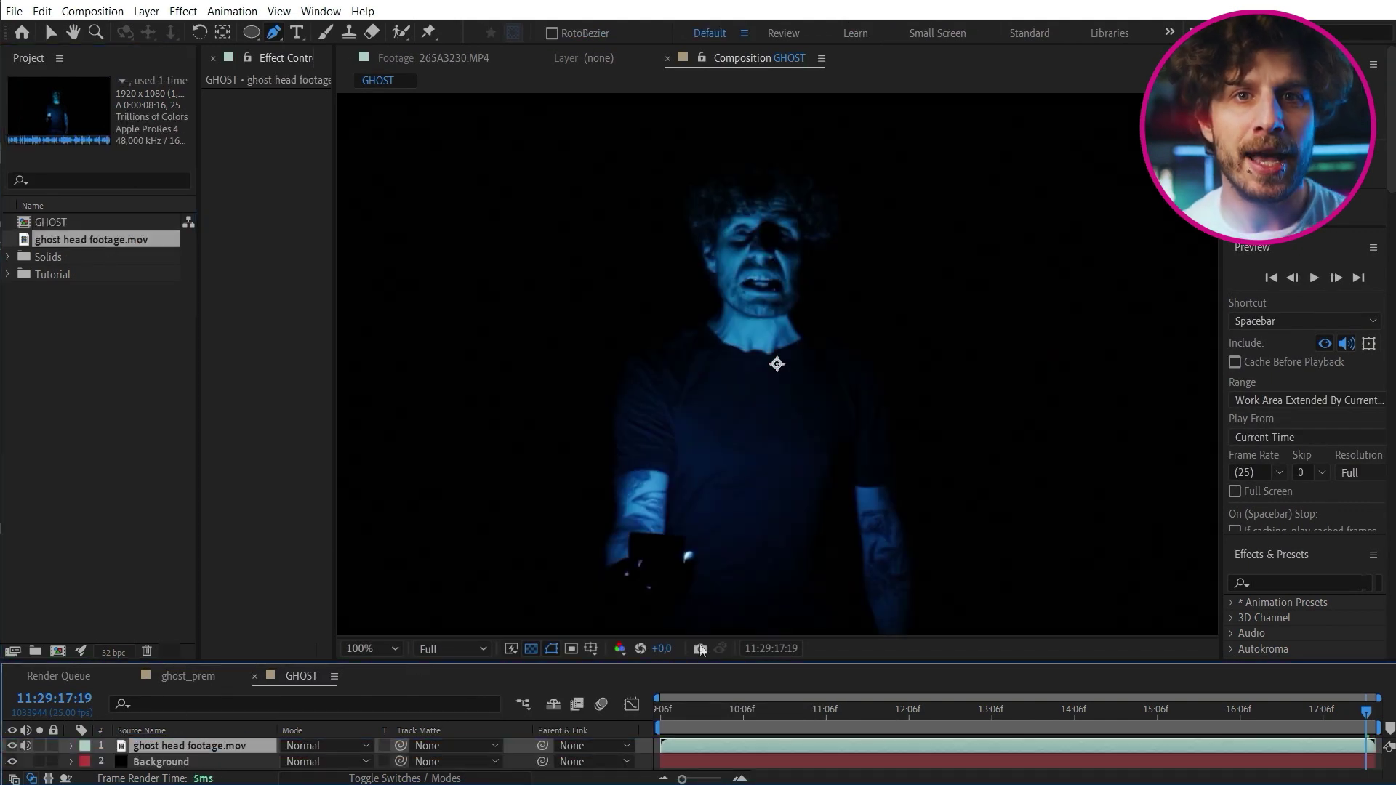
drag(696, 720, 1378, 754)
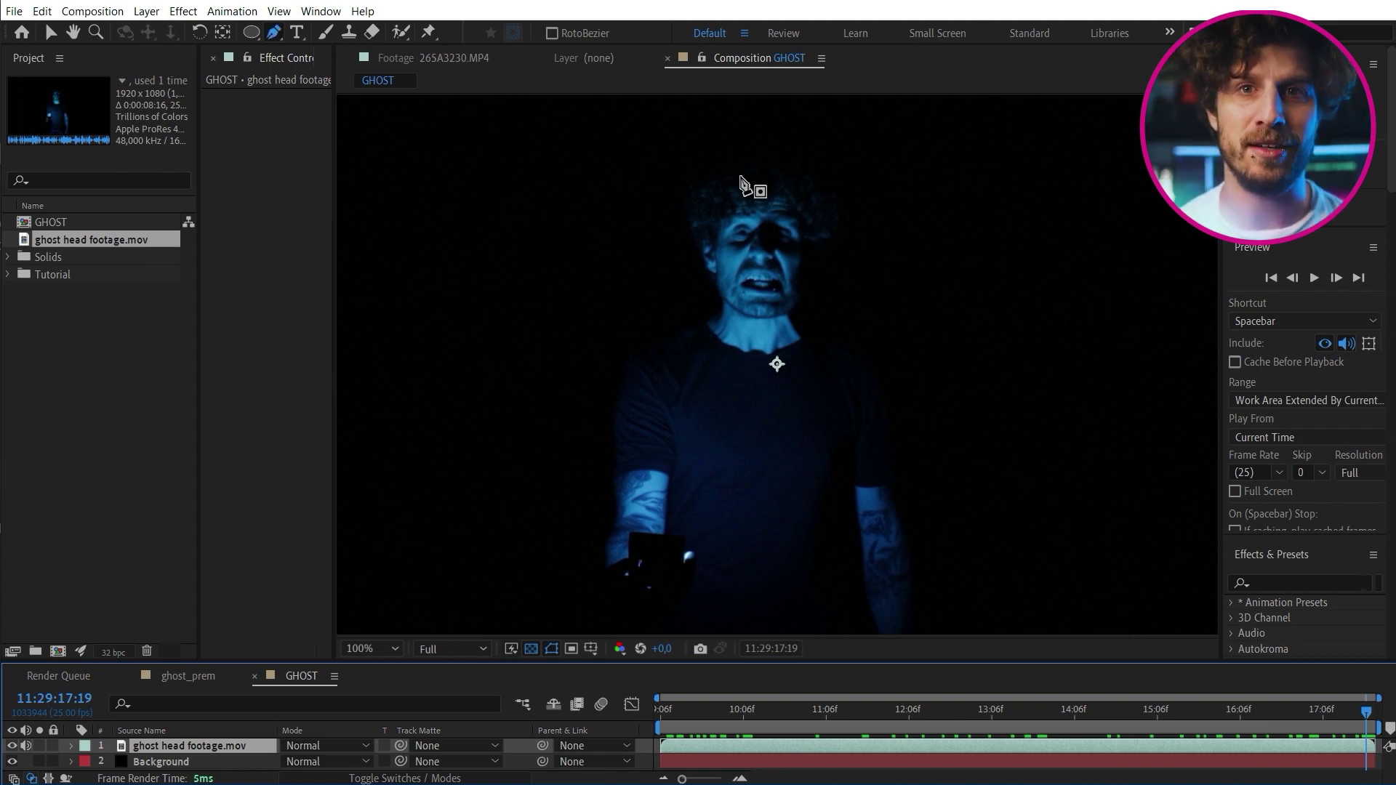
- Mask the man's head on the ghost head footage layer with a closed Pen tool path around hair and chin
click(732, 143)
click(701, 181)
click(690, 217)
drag(692, 248, 699, 261)
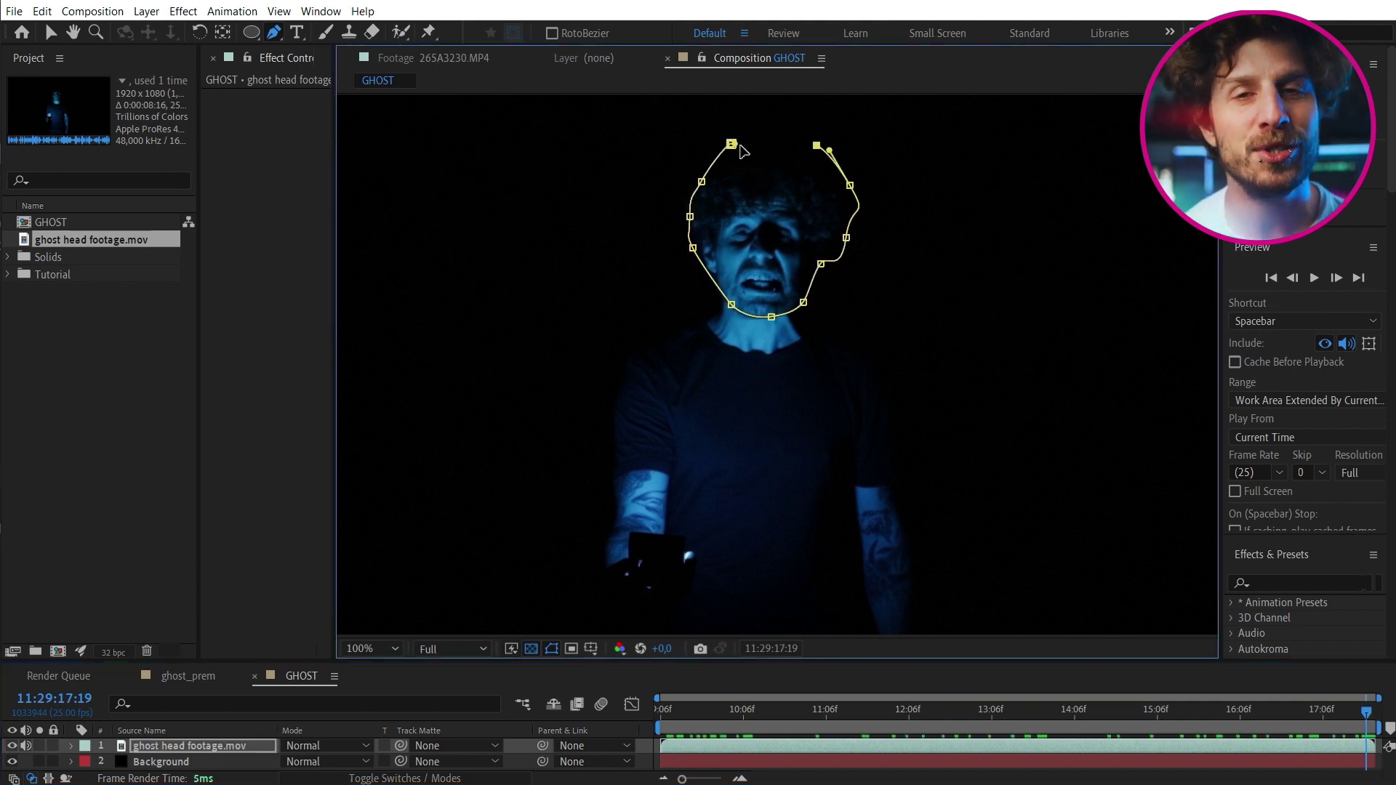
click(731, 143)
- Find the Reshape distortion effect and apply it to the Head layer
click(1301, 341)
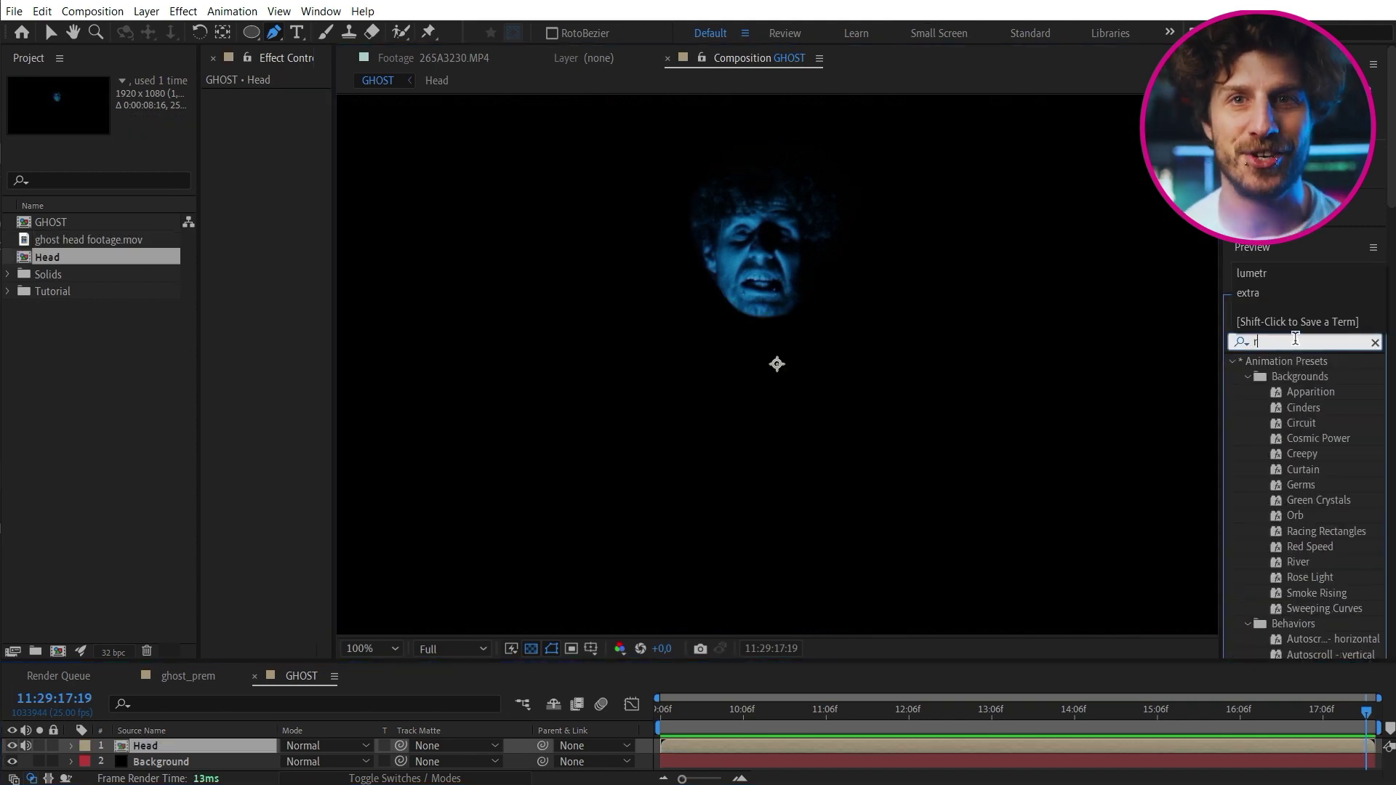
text(resh)
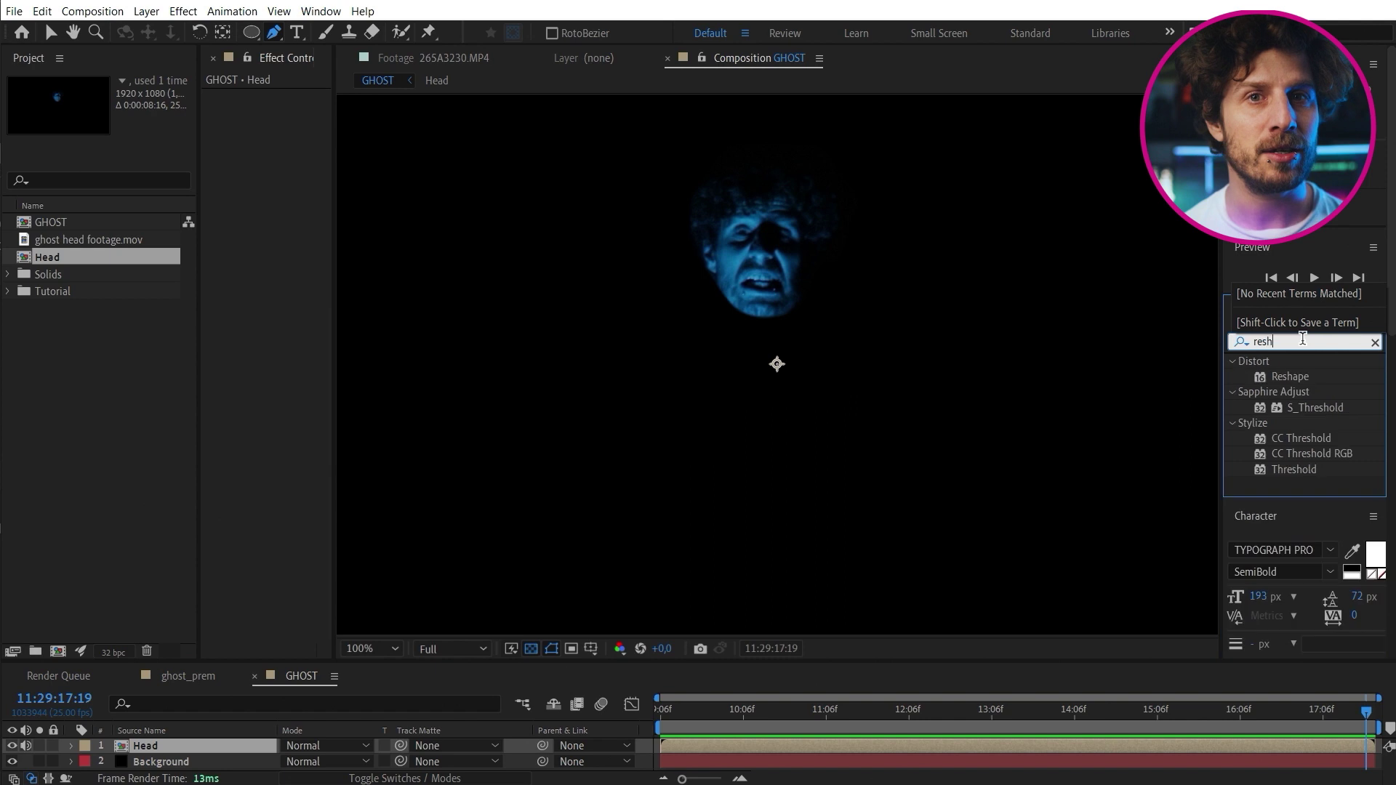
text(ap)
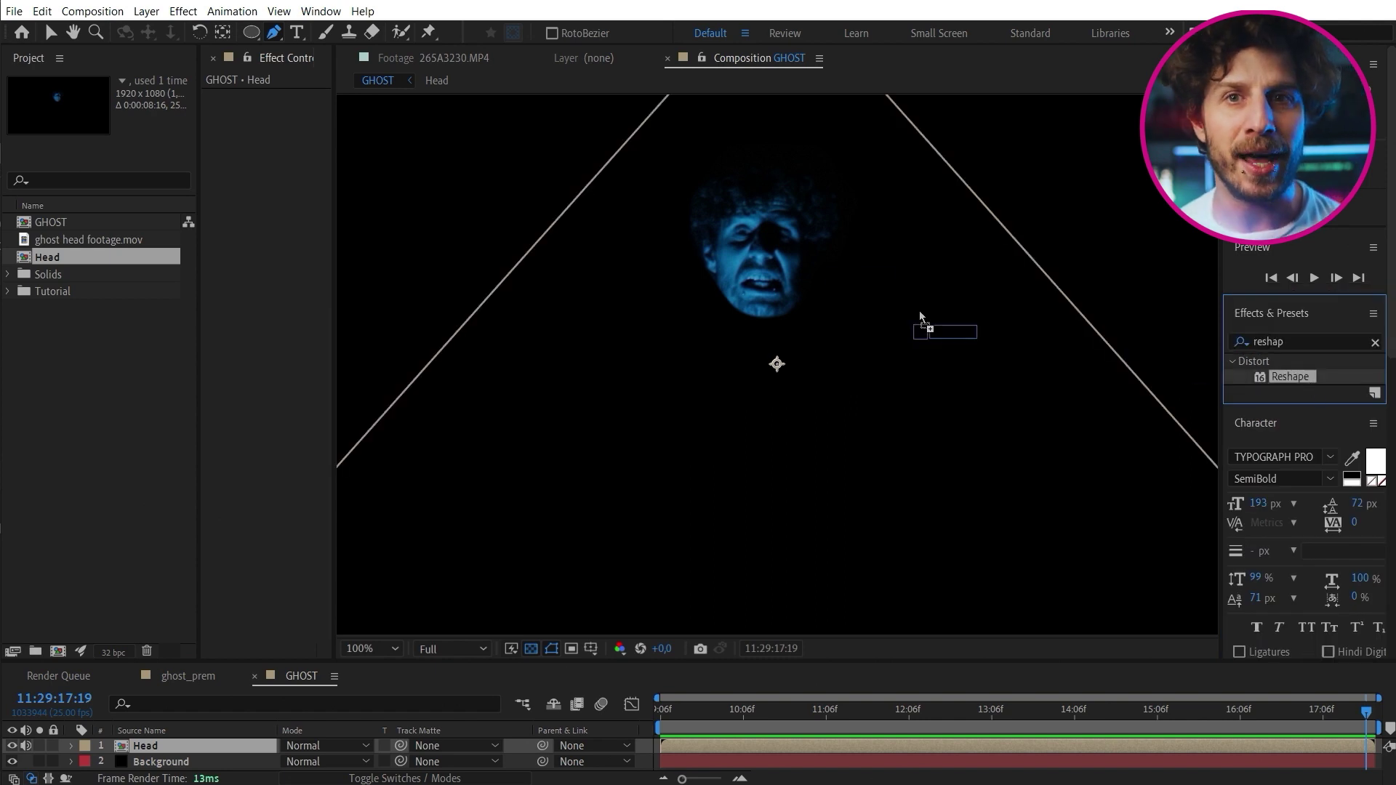
drag(836, 267, 860, 268)
- On the Head layer, outline the face with one mask and draw a second, inverted-triangle mask from forehead to chin
key(g)
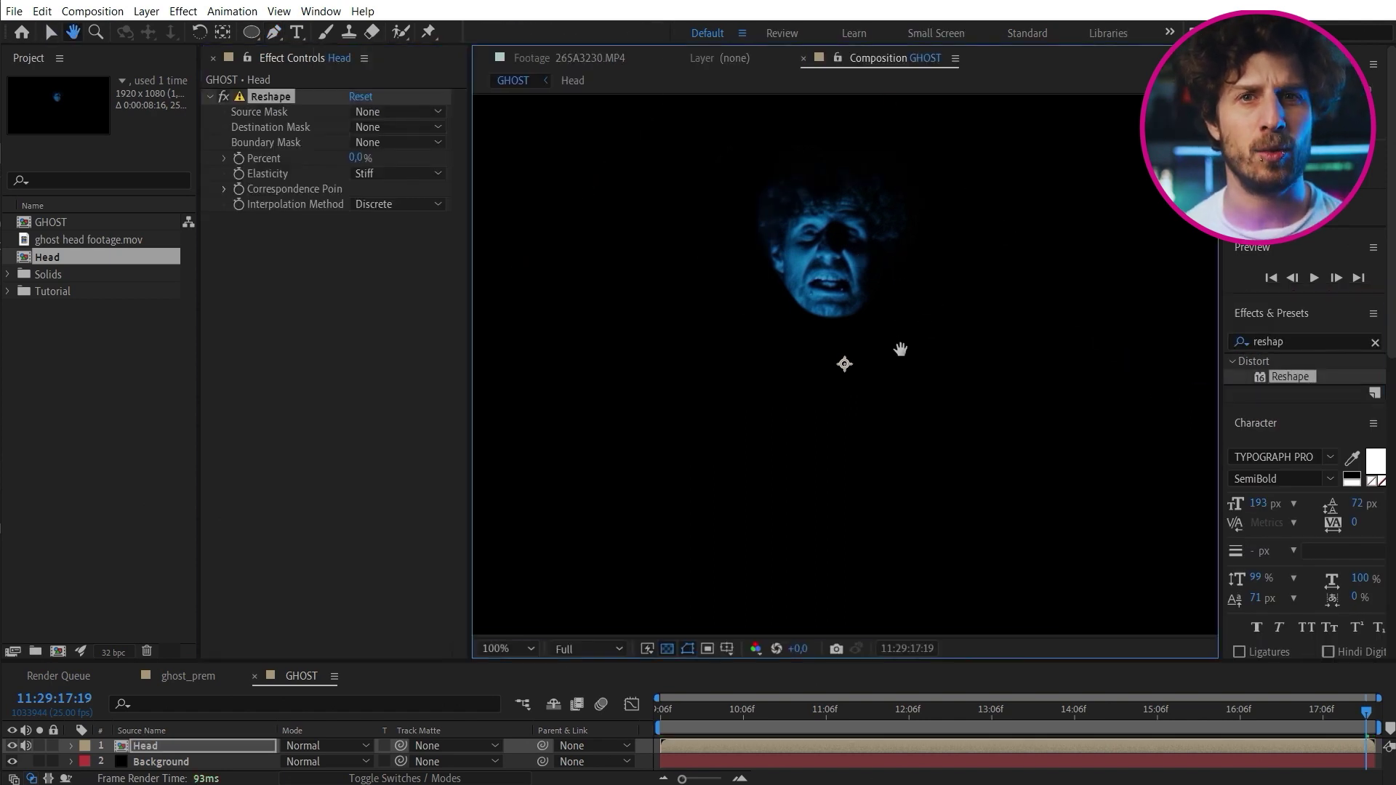
scroll(860, 342, up, 2)
click(742, 247)
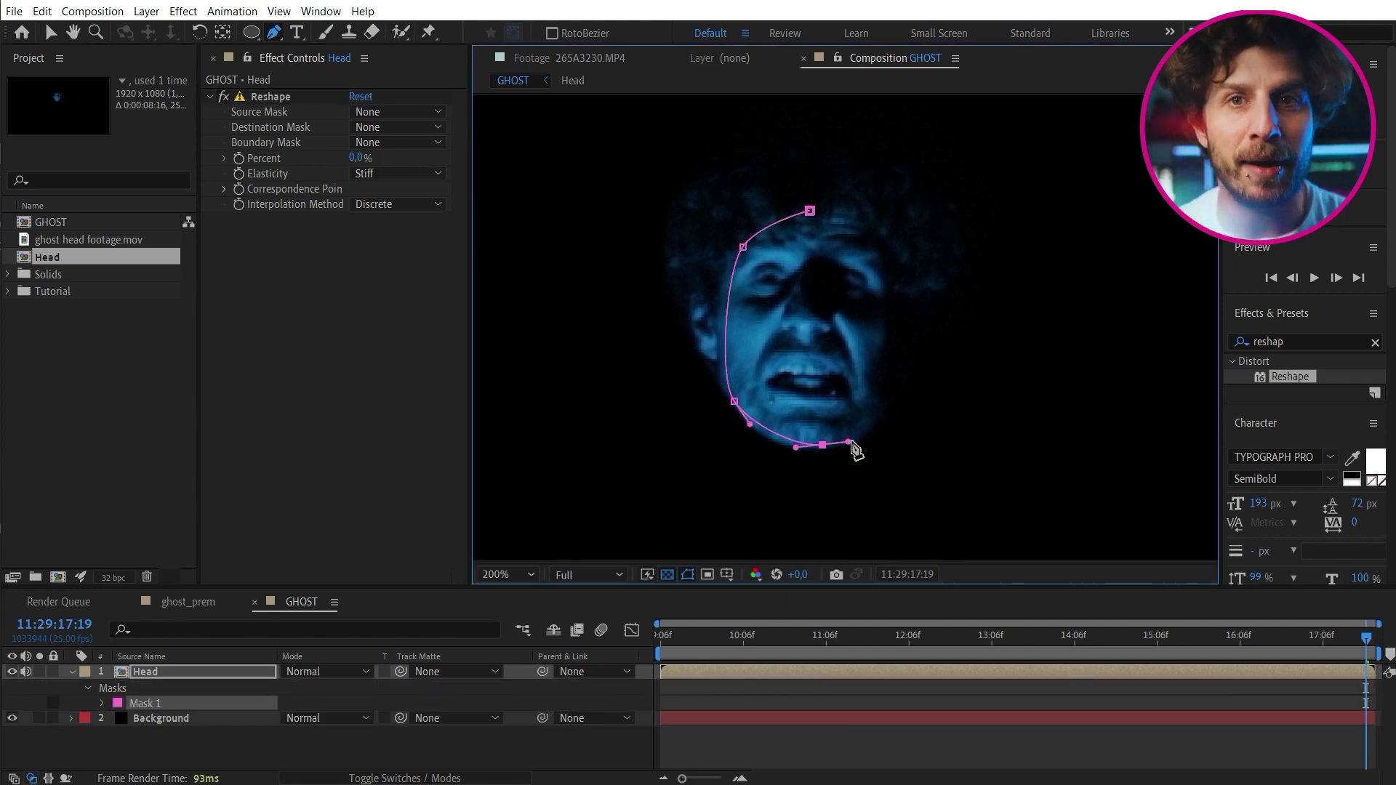
click(812, 212)
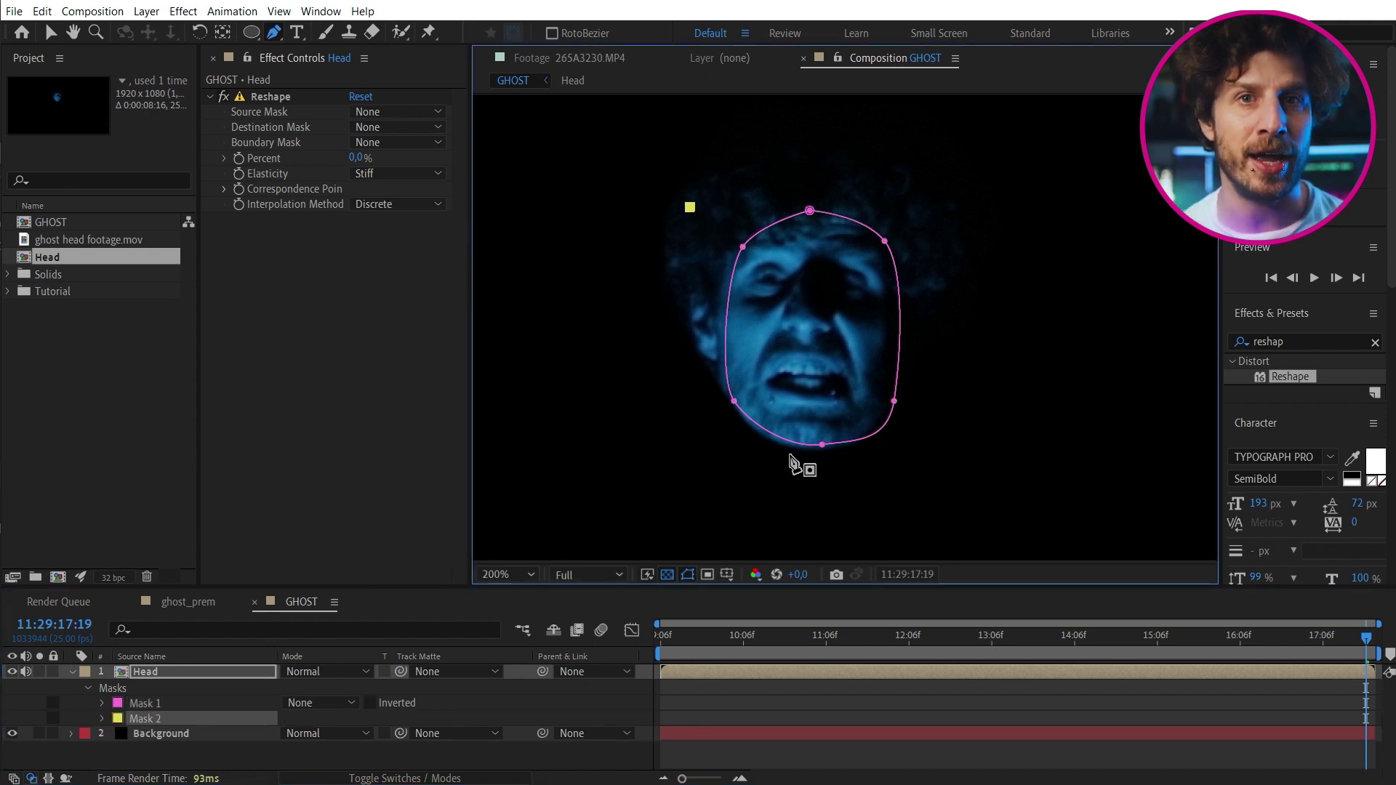
click(689, 208)
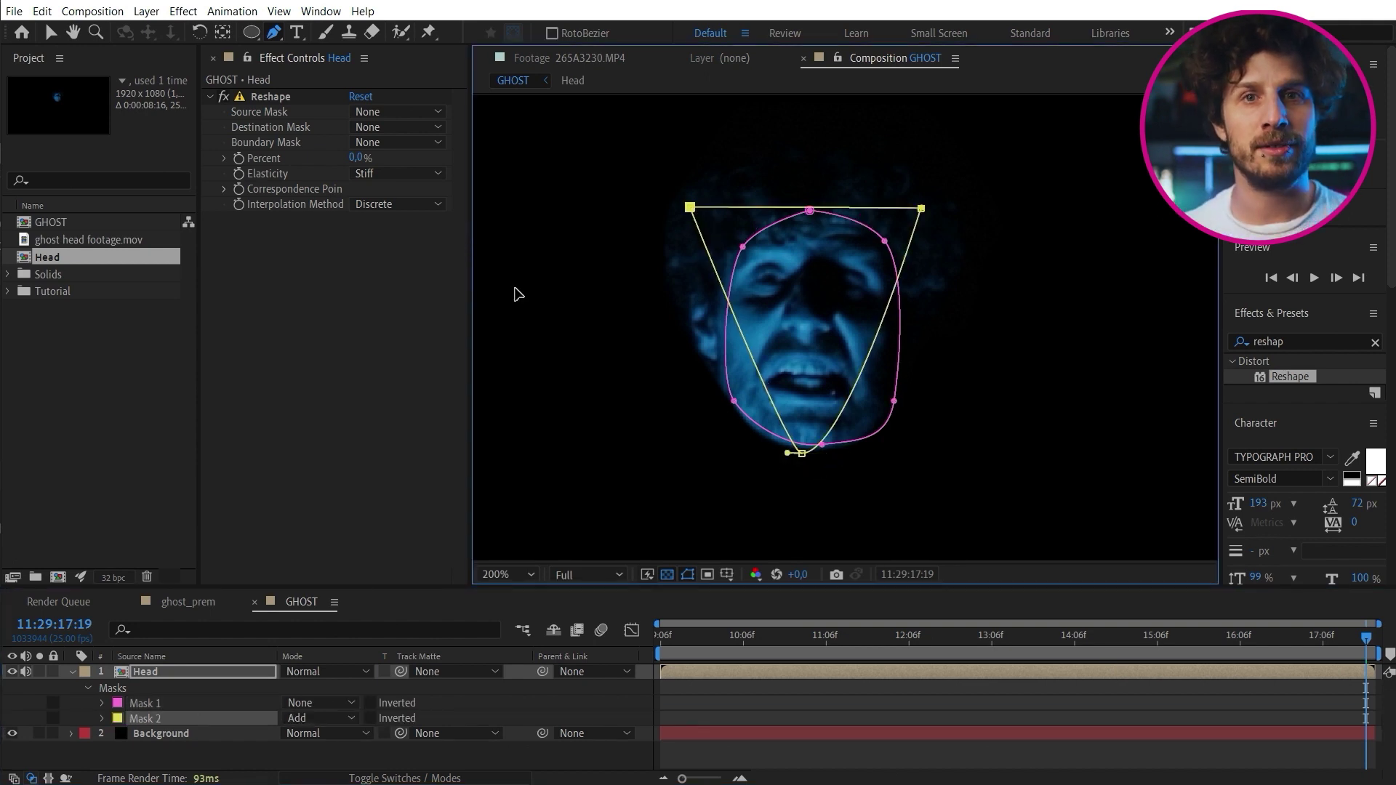
- Set Reshape's source mask to Mask 1 and destination mask to Mask 2, and raise its Percent value to 83%
click(371, 115)
click(392, 152)
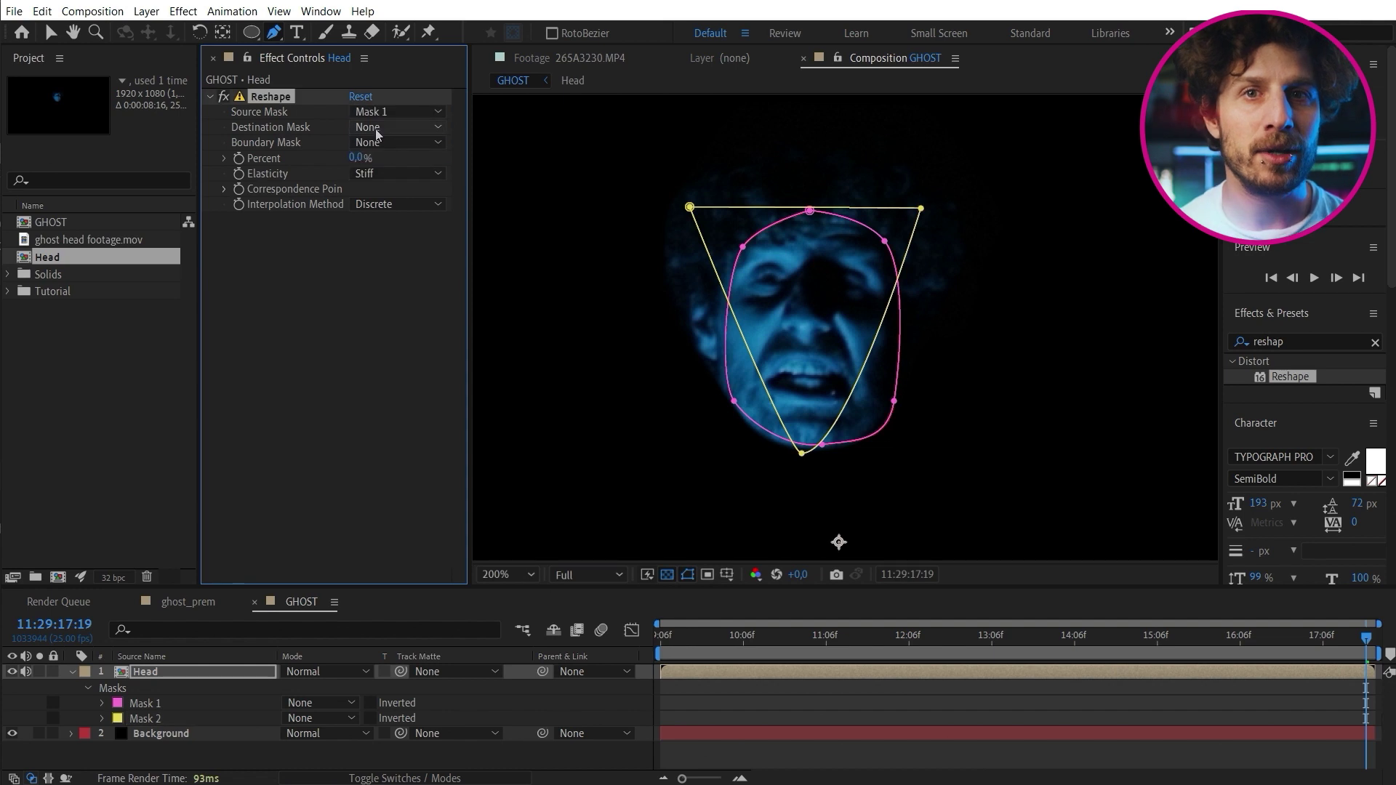
click(393, 187)
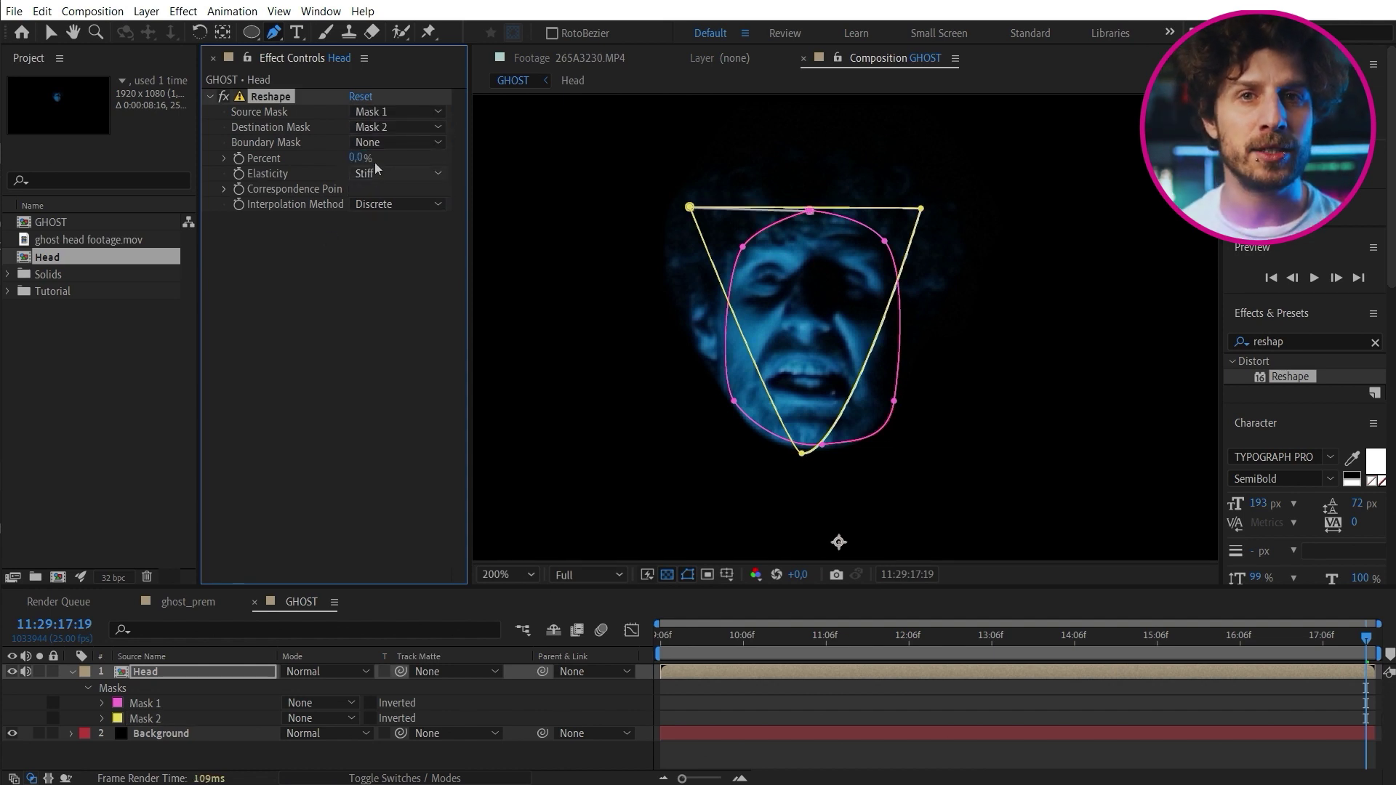
drag(271, 163, 384, 172)
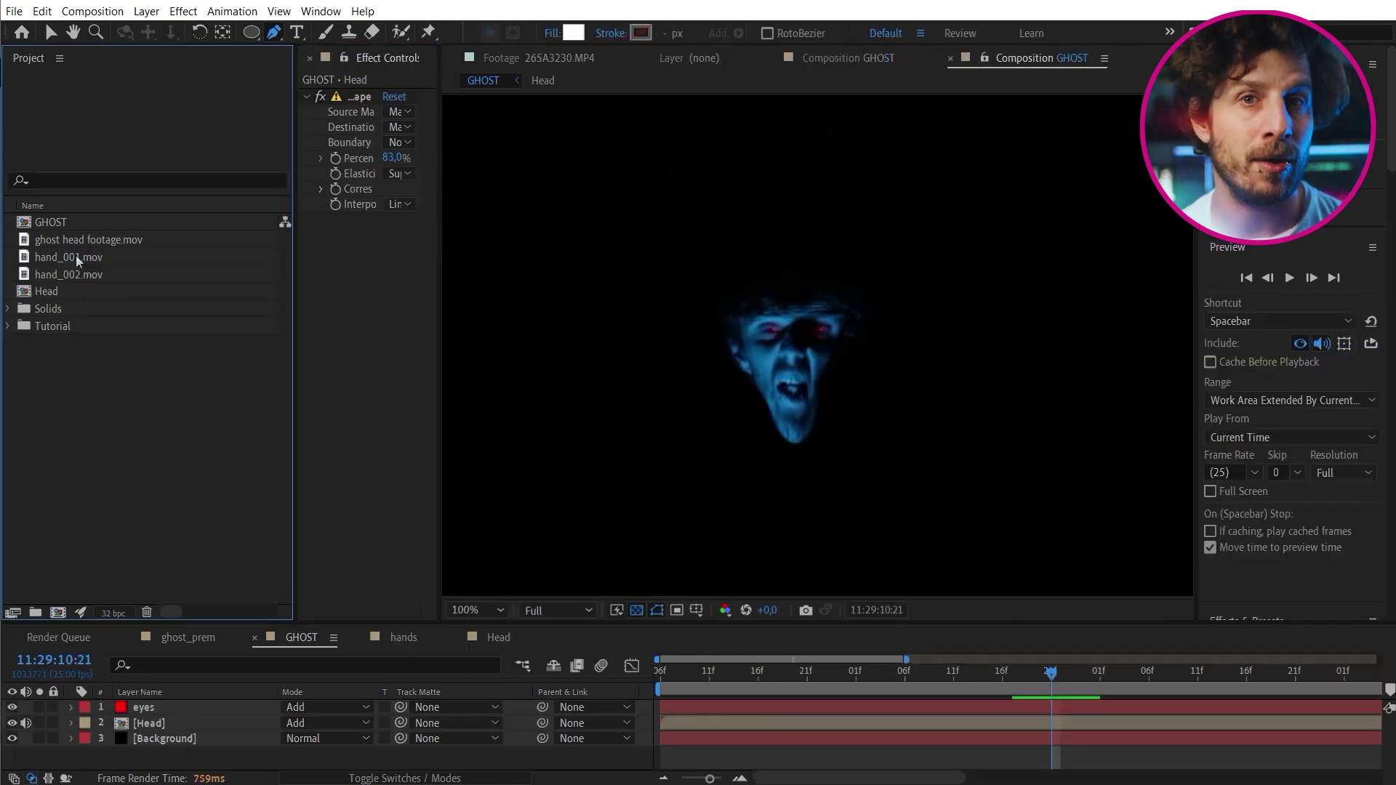
- Add hand_001.mov as the top layer of GHOST and draw a closed mask around the outstretched hand
click(75, 258)
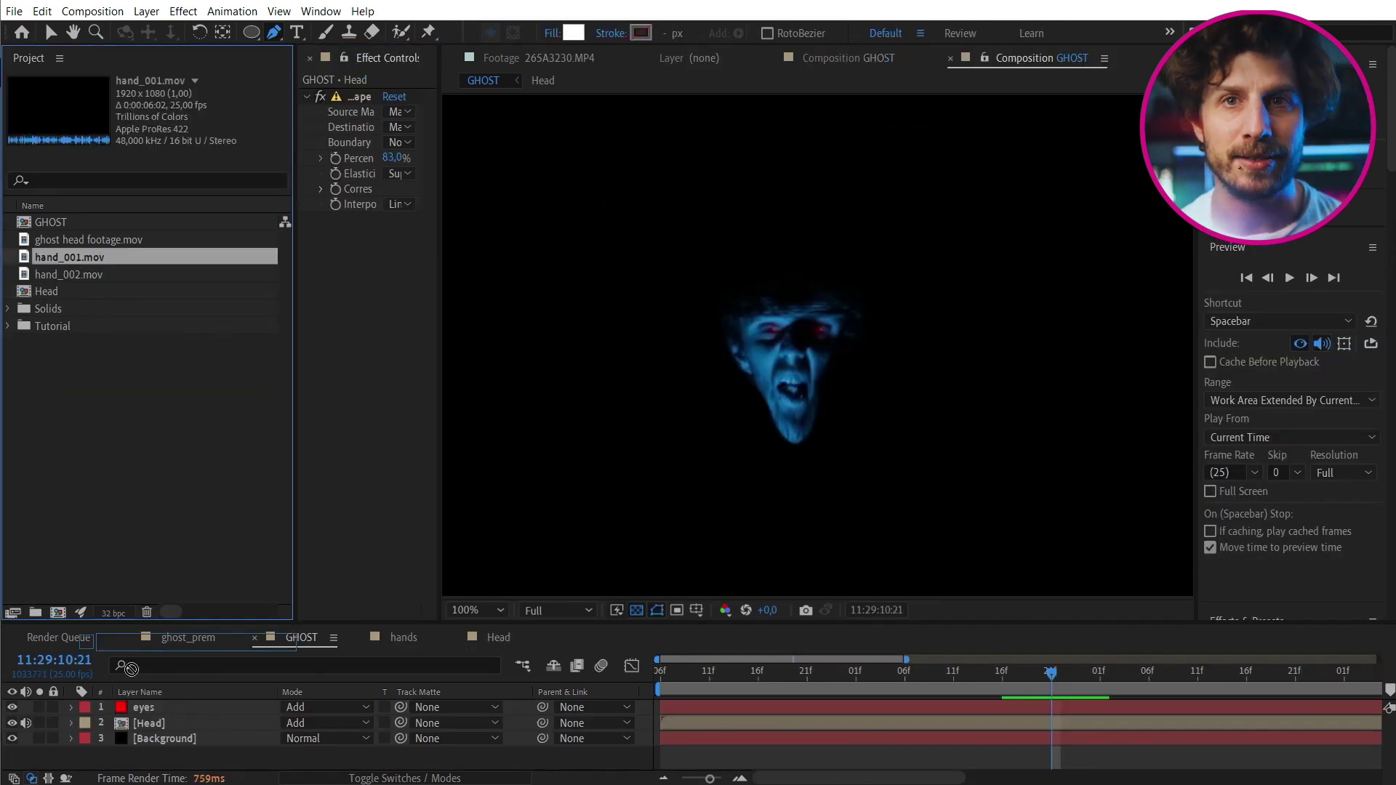
drag(131, 668, 167, 707)
scroll(788, 487, down, 2)
key(ctrl+v)
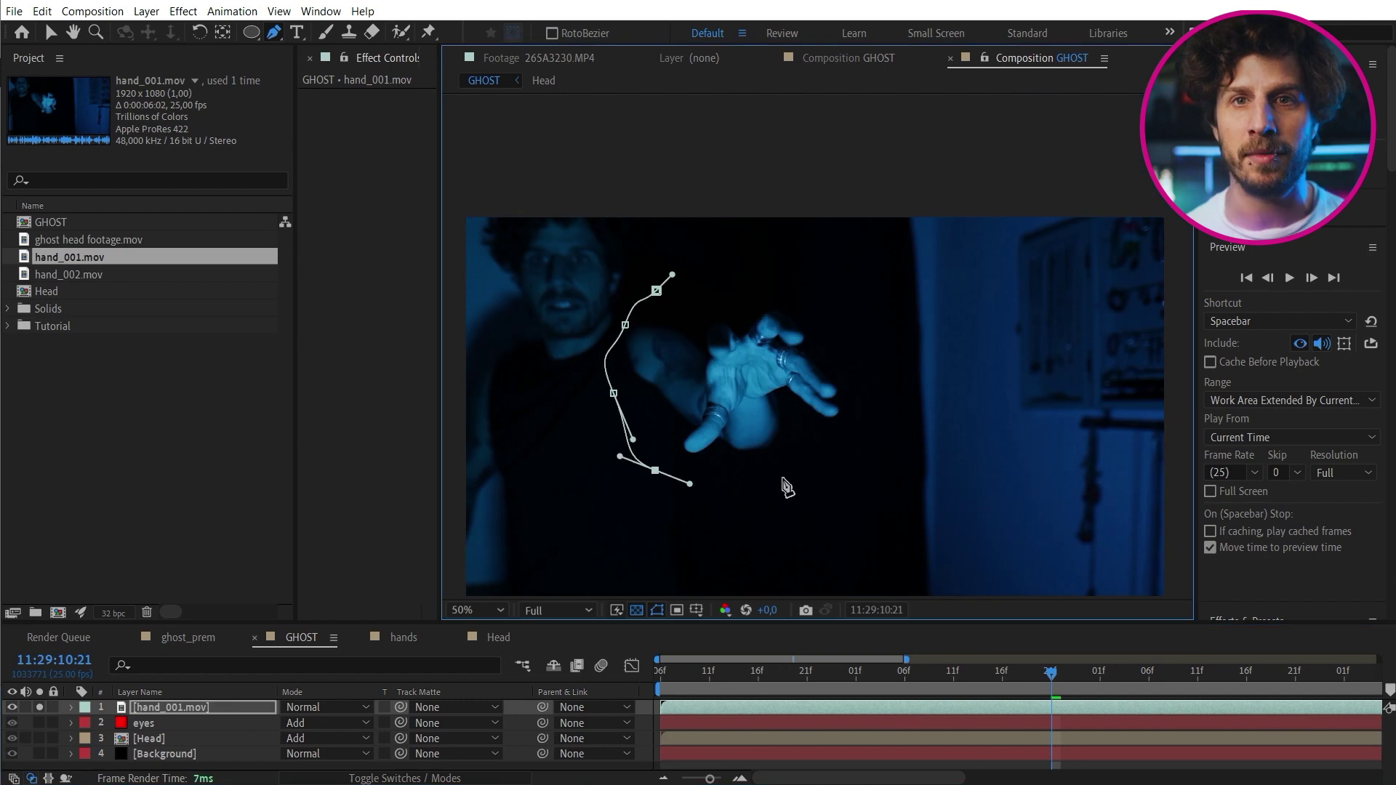
click(656, 292)
- Set the hand_001.mov layer's blending mode to Add and reposition the masked hand
click(296, 707)
click(382, 178)
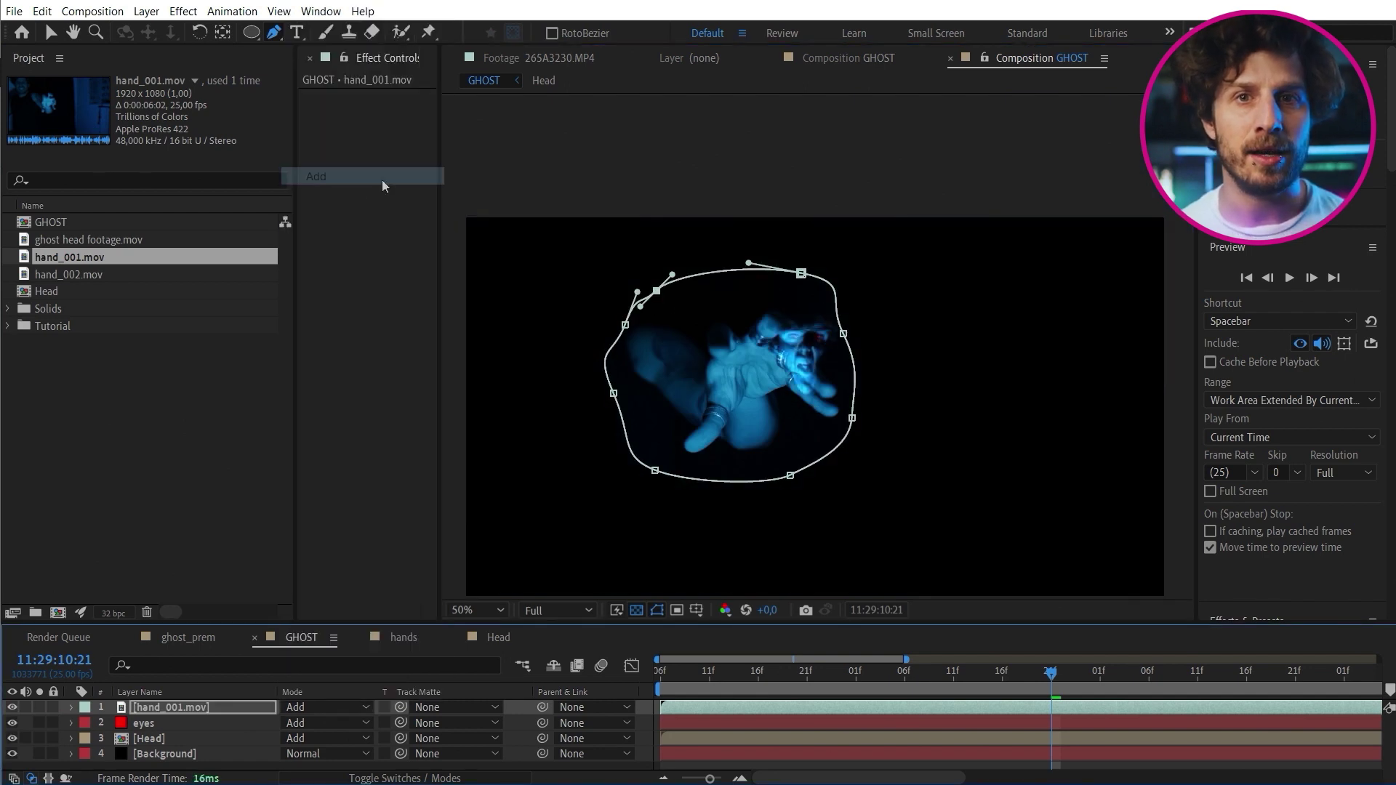
drag(787, 285, 891, 394)
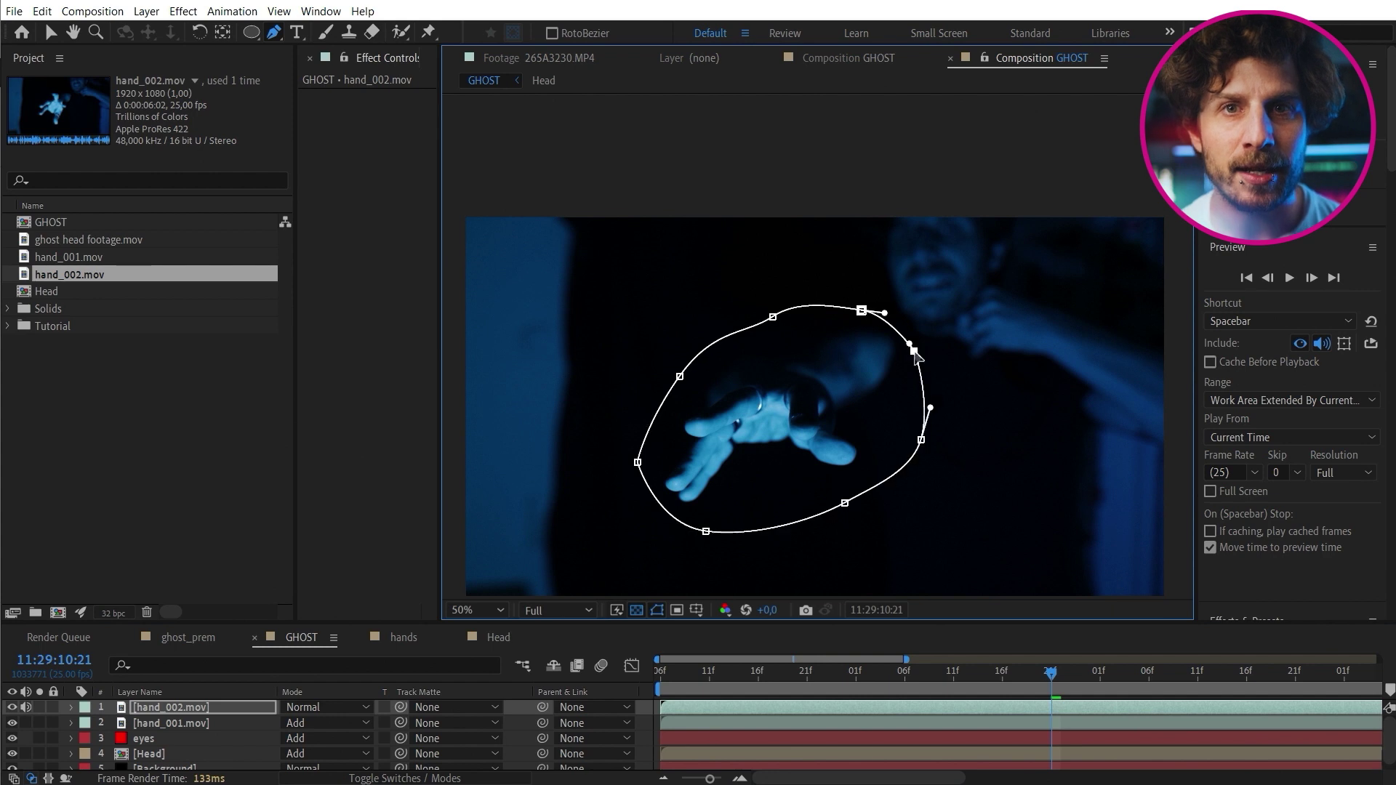
- Set the masked hand_002.mov layer's blending mode to Add and reposition the hand
key(v)
click(320, 707)
click(342, 178)
drag(896, 340, 869, 380)
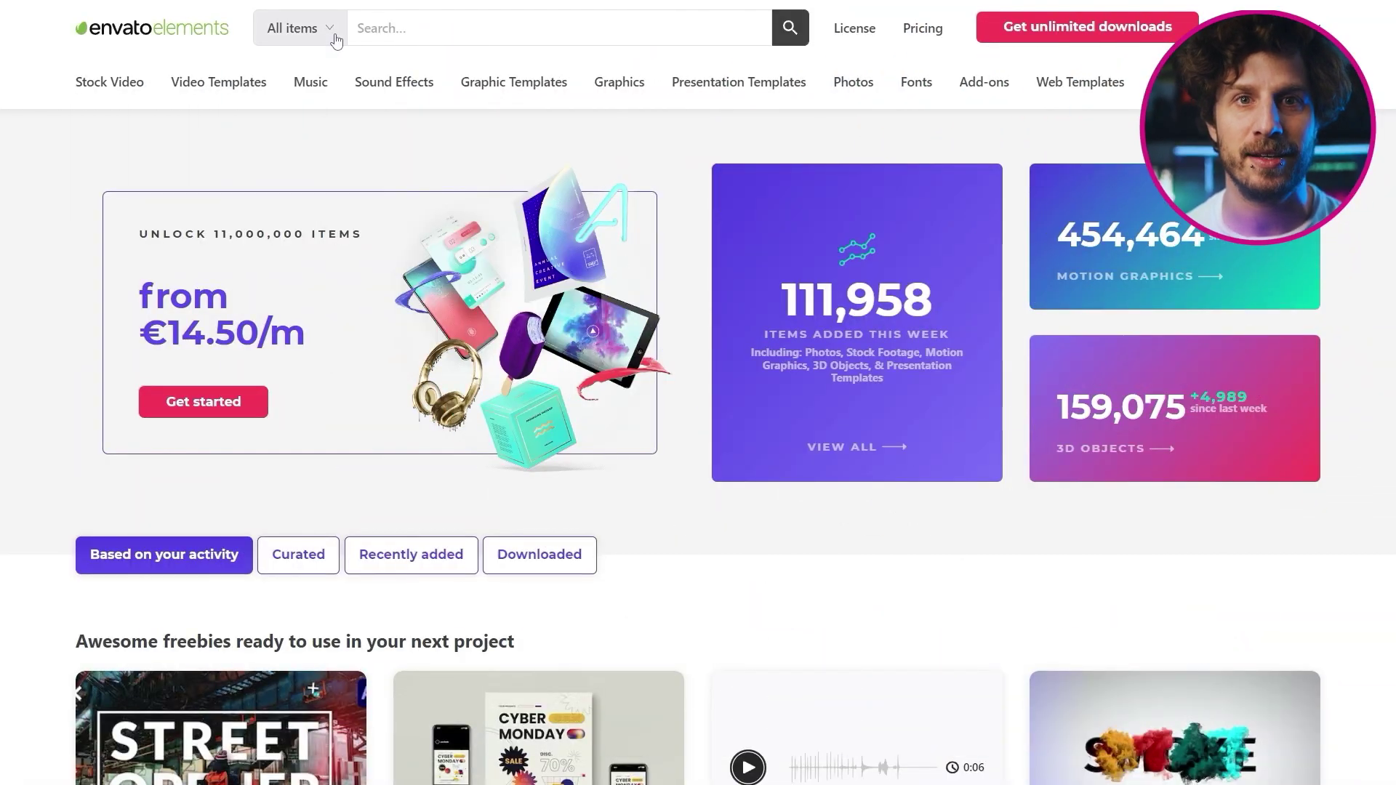
- Switch to Envato Elements, search the 3D category for skeleton, and open the Skeleton Falling model
click(336, 42)
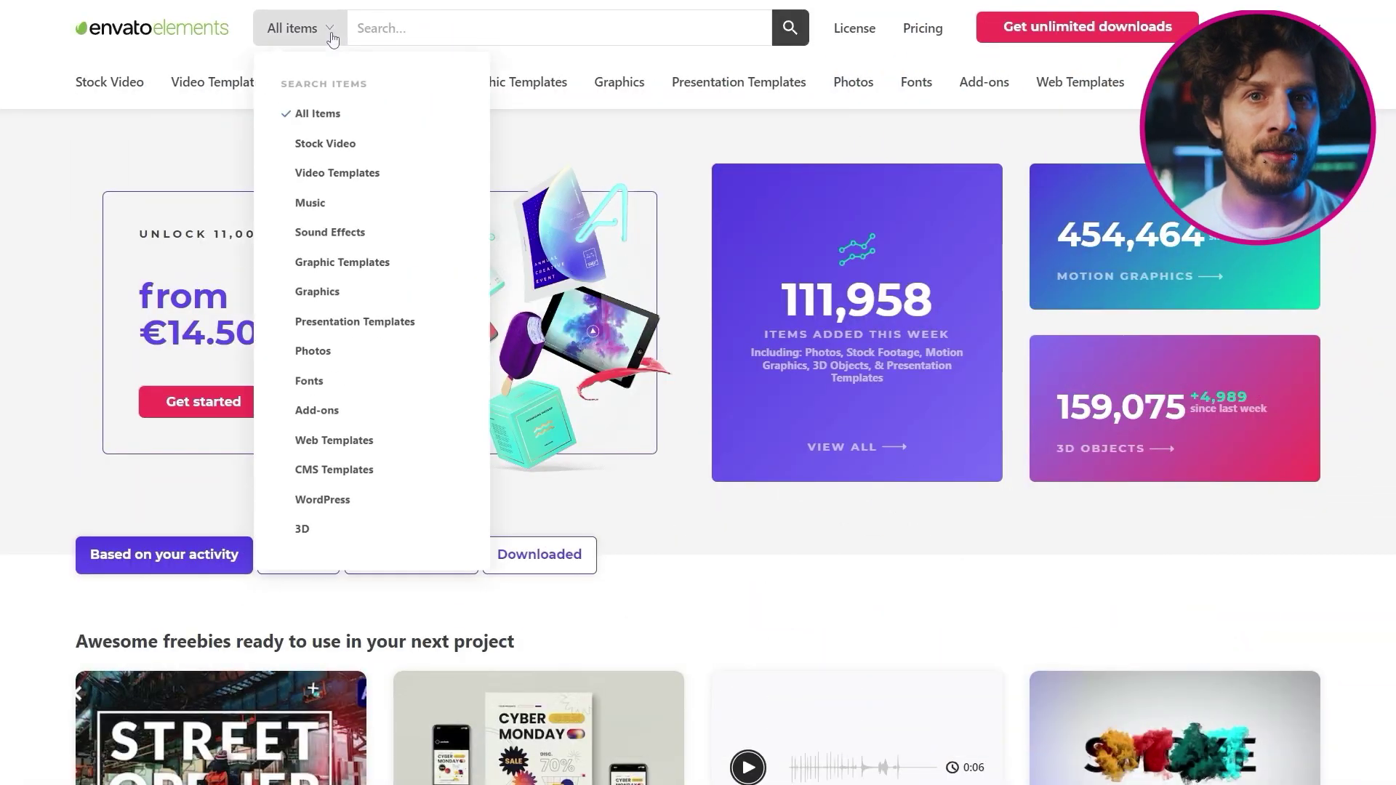
click(302, 549)
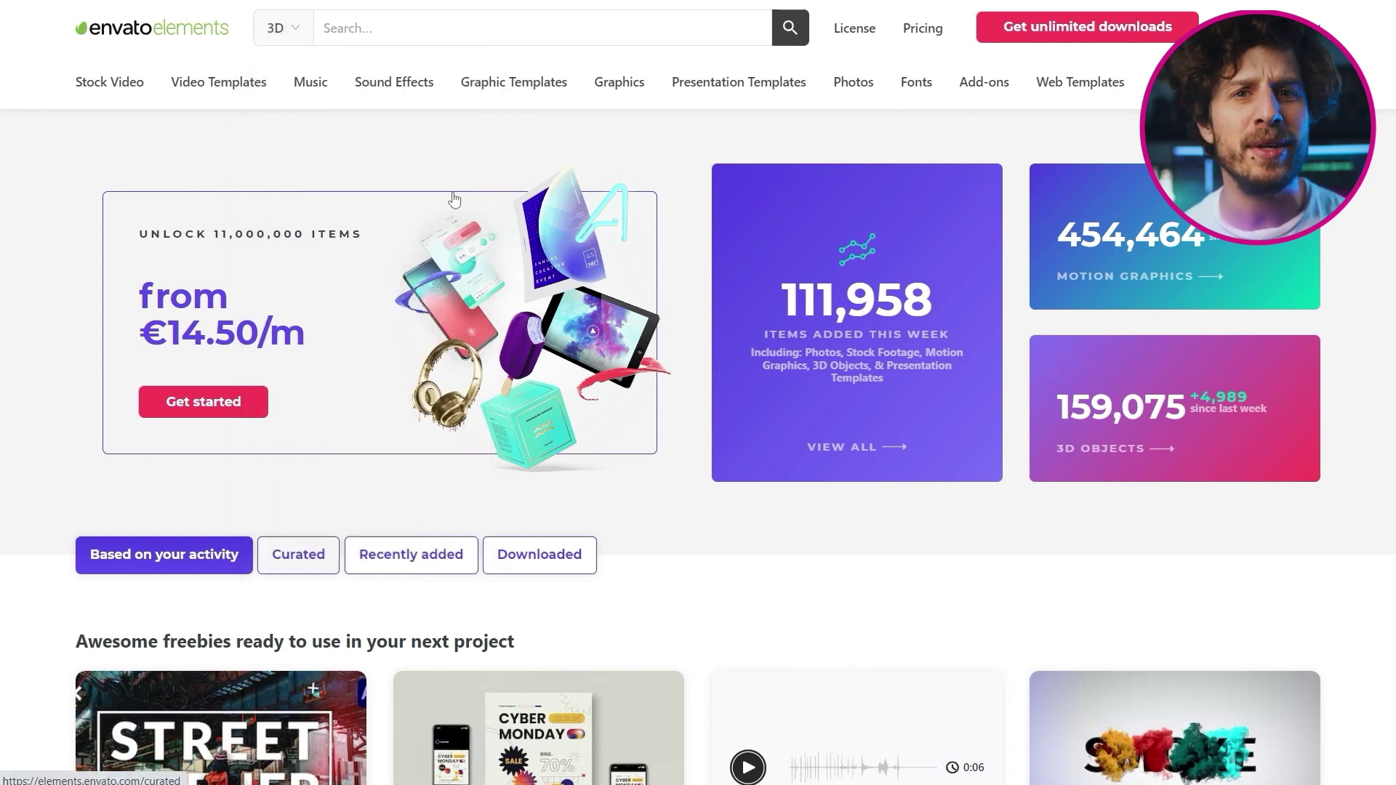
text(skel)
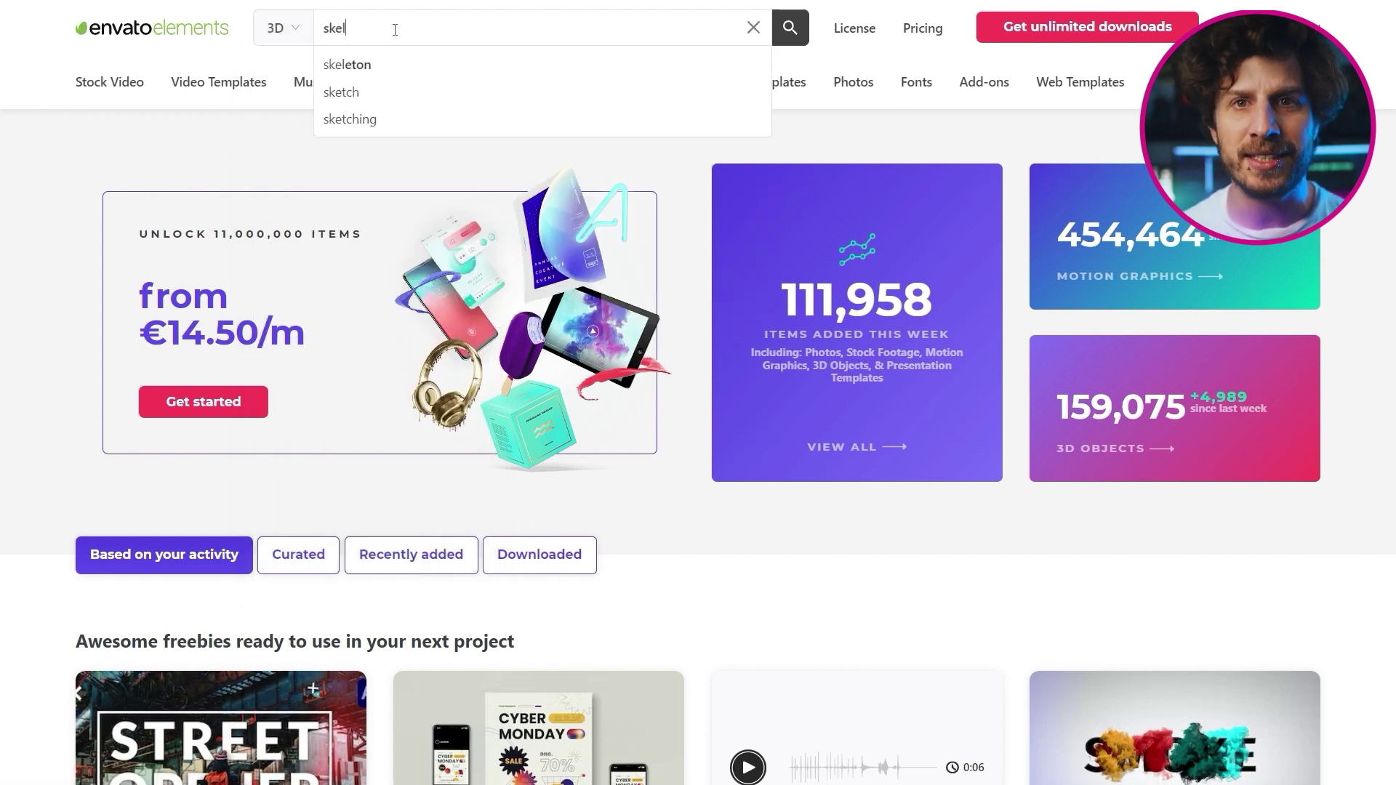
key(Down)
key(Return)
scroll(1308, 398, down, 4)
scroll(1307, 397, down, 20)
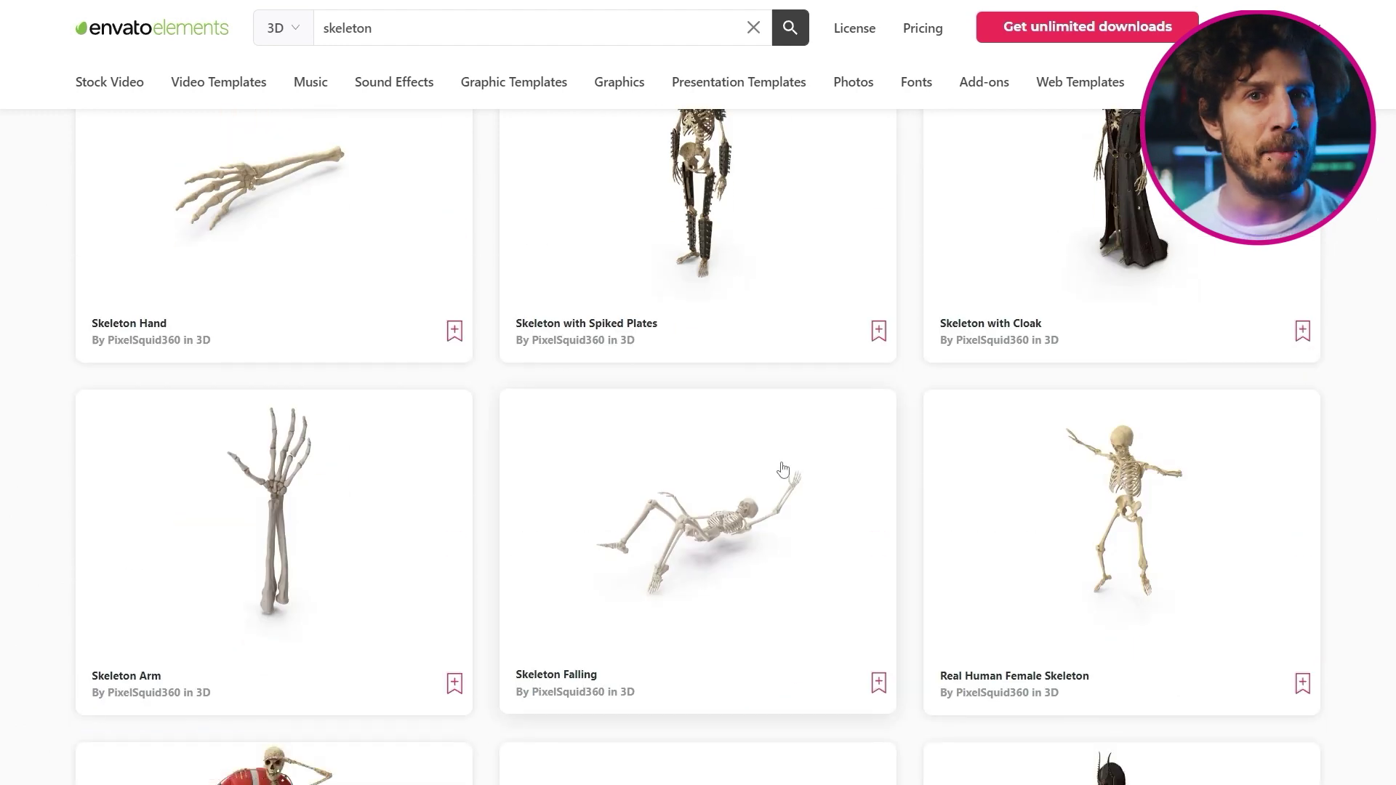
click(749, 531)
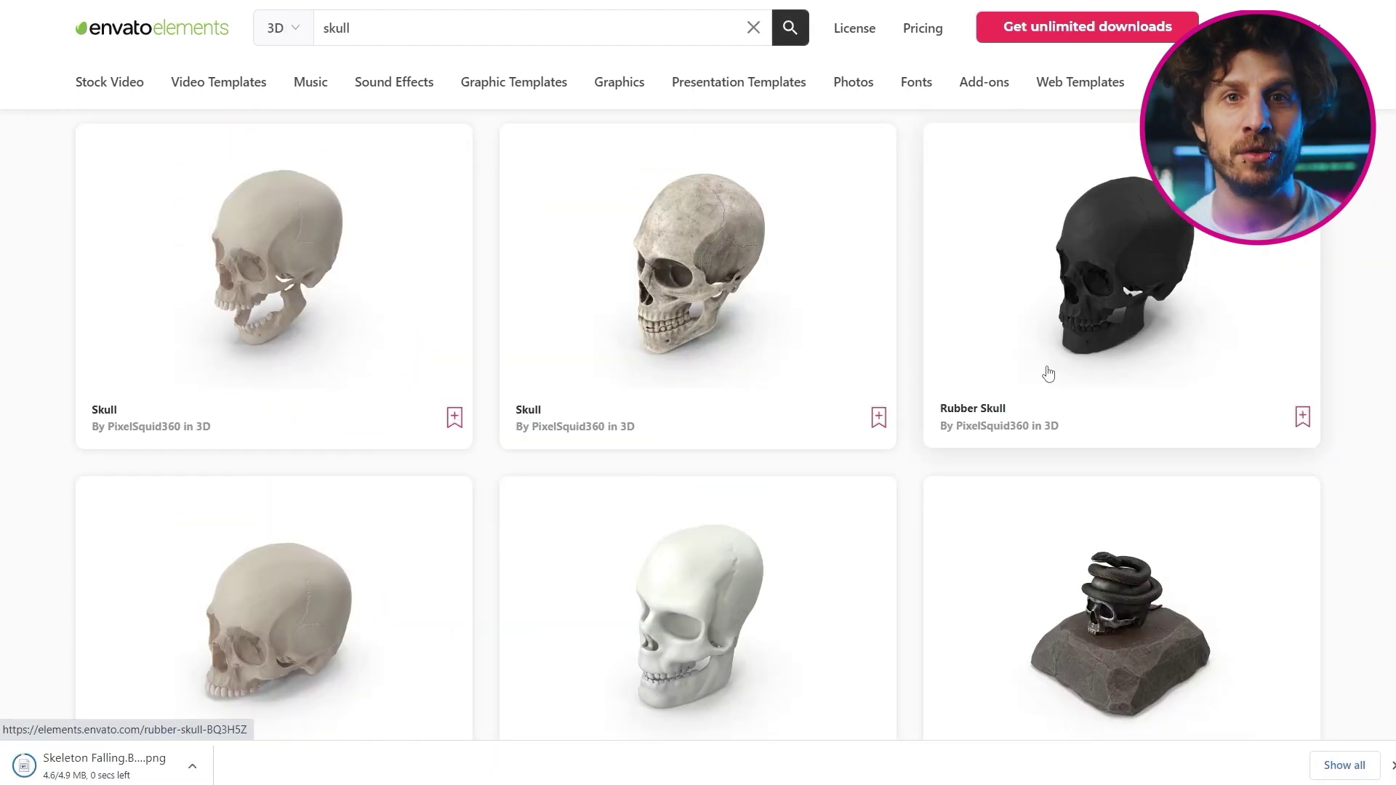
- Browse the skull results in 3D and the monster results in Video Templates and Graphic Templates
scroll(1047, 372, down, 10)
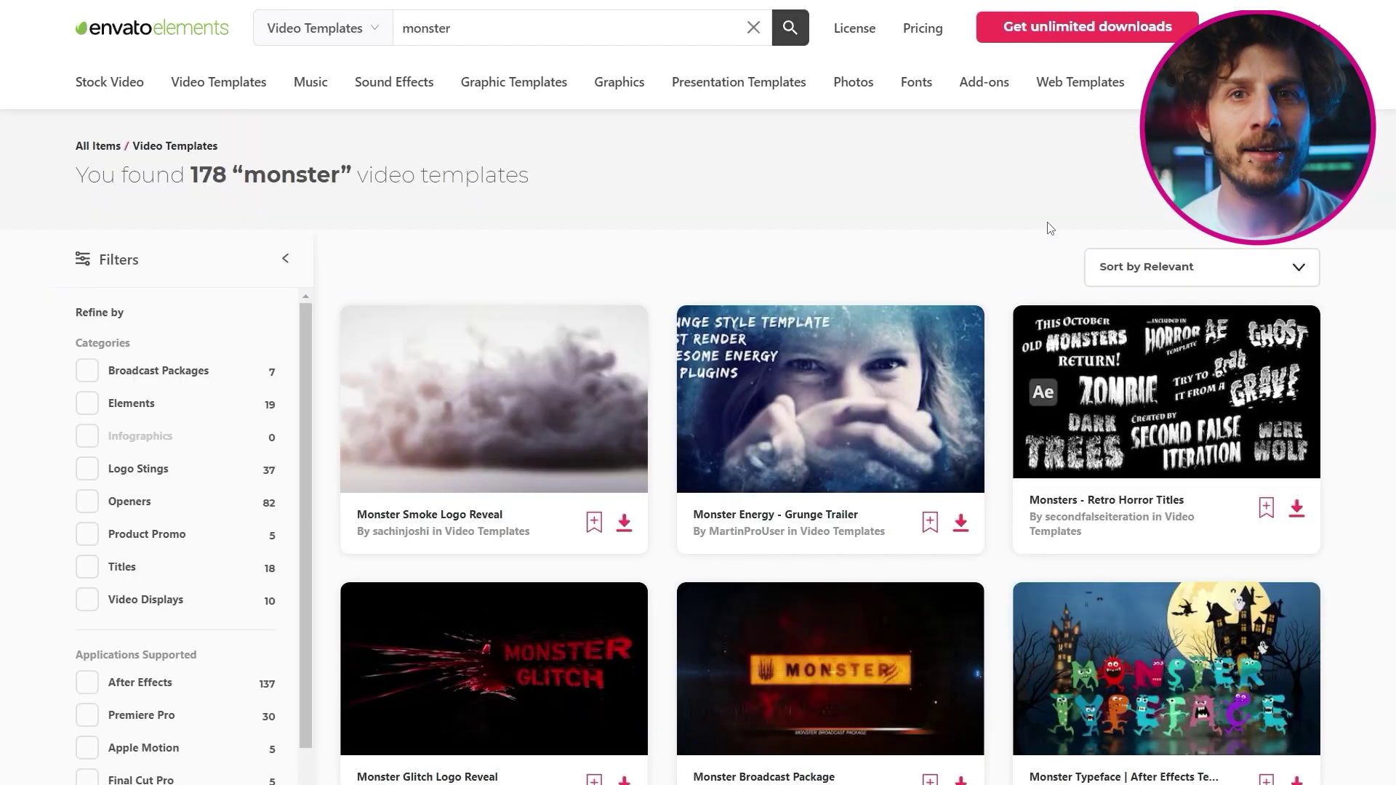
scroll(1069, 229, down, 3)
scroll(1076, 232, down, 5)
mouse_move(569, 309)
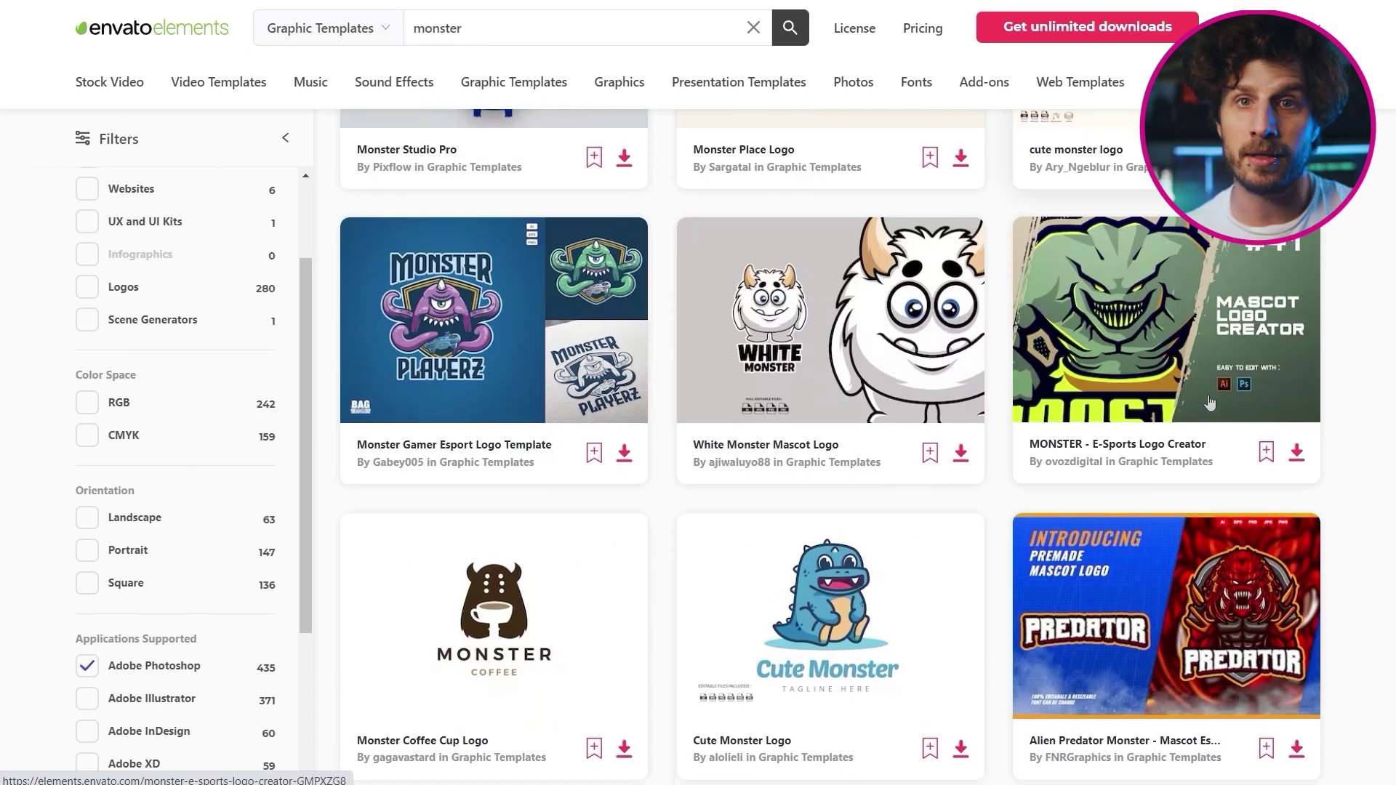
scroll(1209, 402, down, 6)
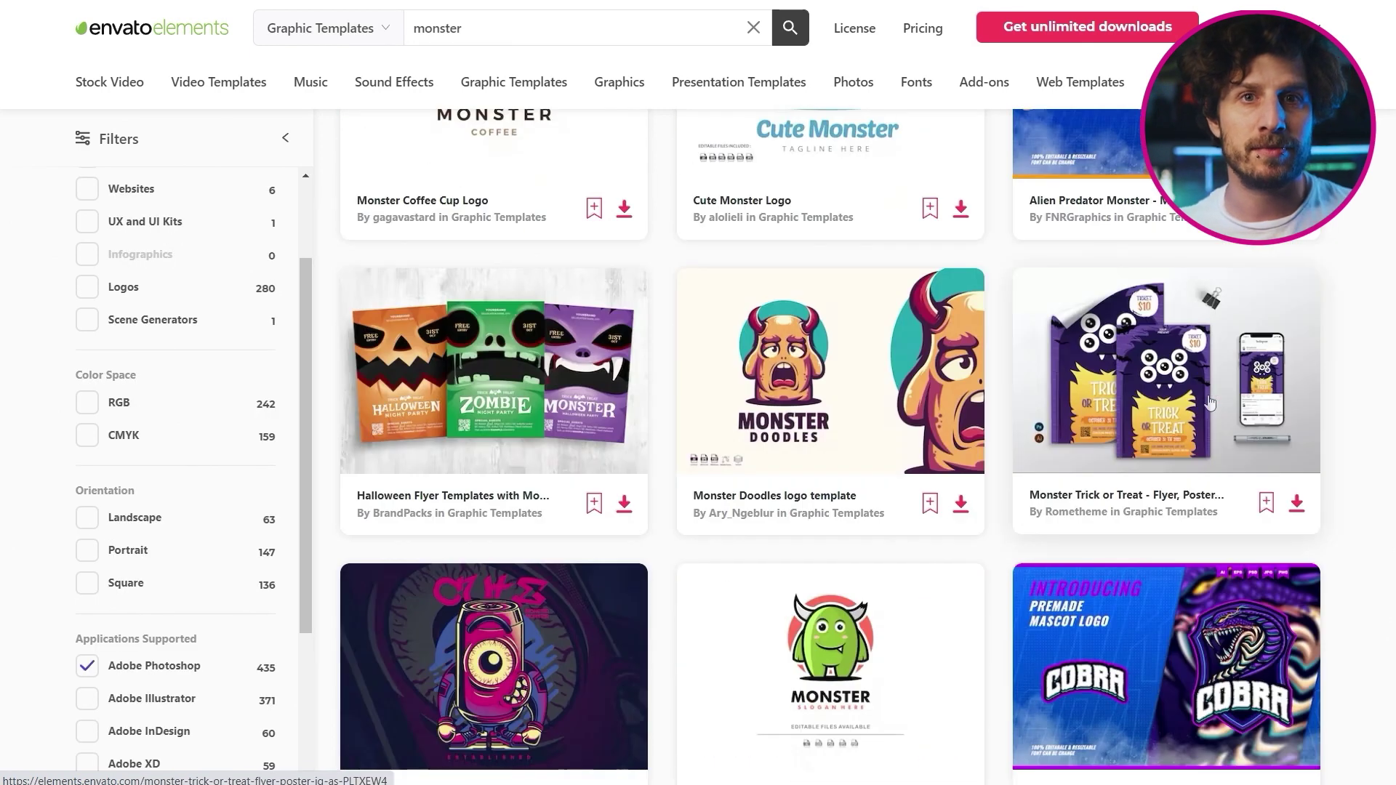
scroll(1209, 402, down, 12)
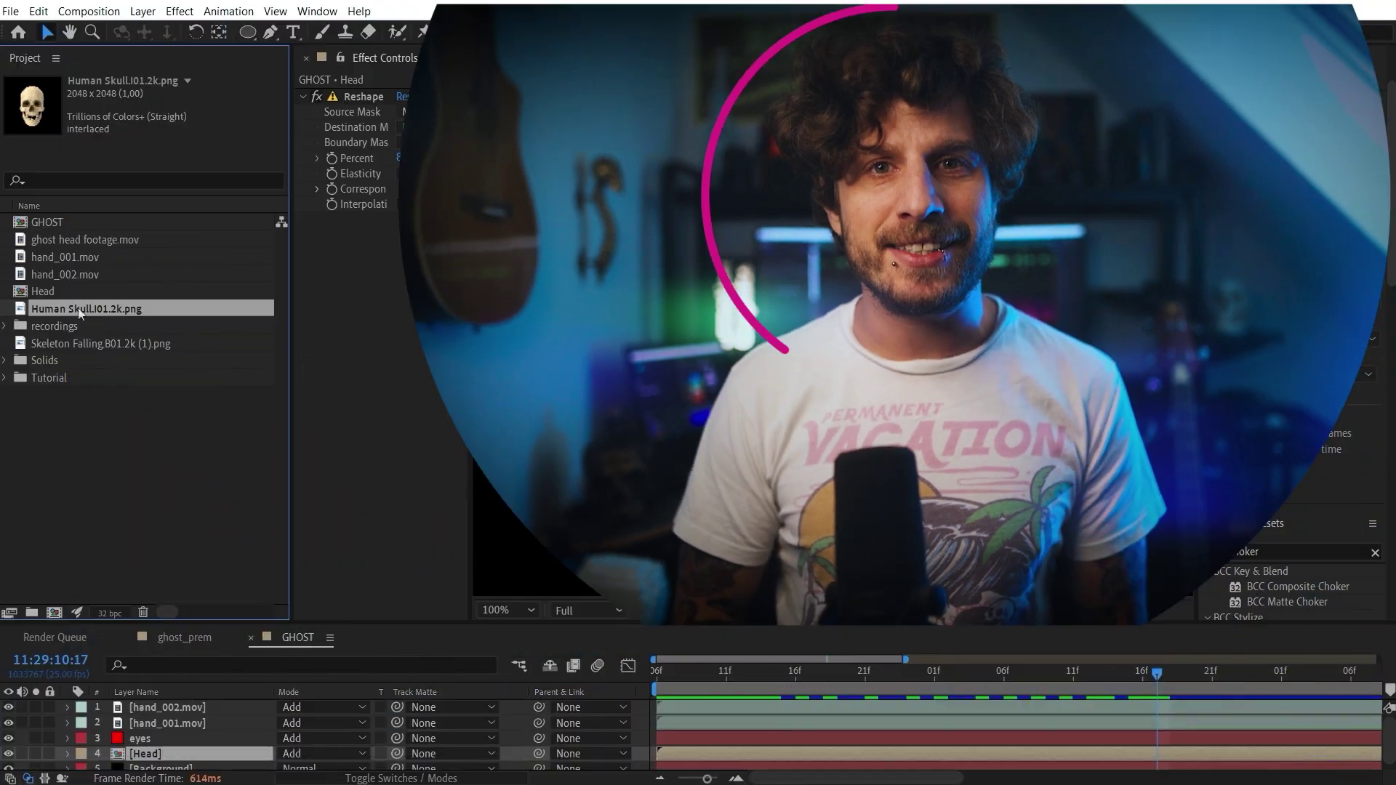
- Switch to After Effects, place Human Skull.I01.2k.png over the ghost's face in GHOST, and draw a Pen mask around the skull
drag(80, 313, 838, 330)
key(ctrl+alt+shift+h)
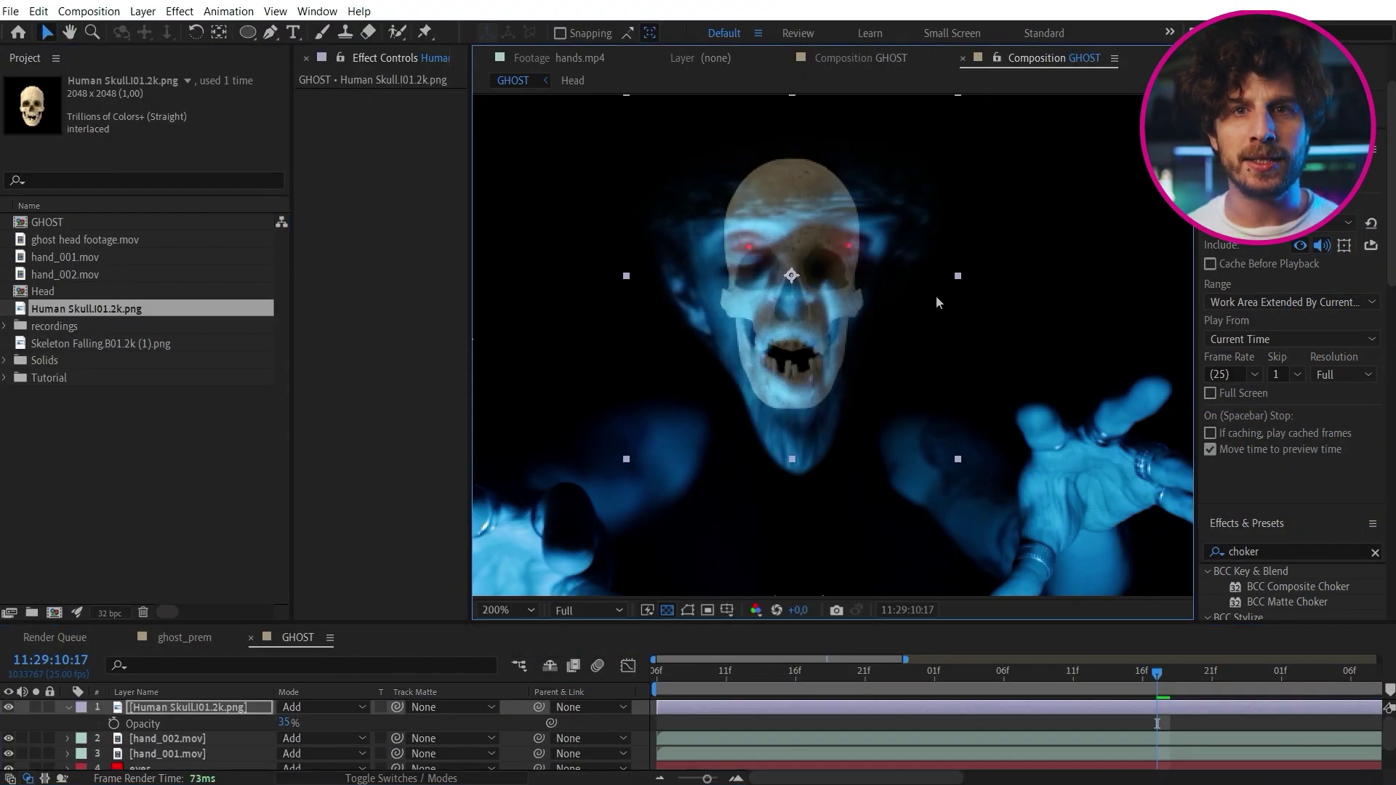
key(g)
click(838, 203)
click(841, 280)
click(826, 325)
click(819, 410)
click(752, 376)
click(732, 262)
key(f)
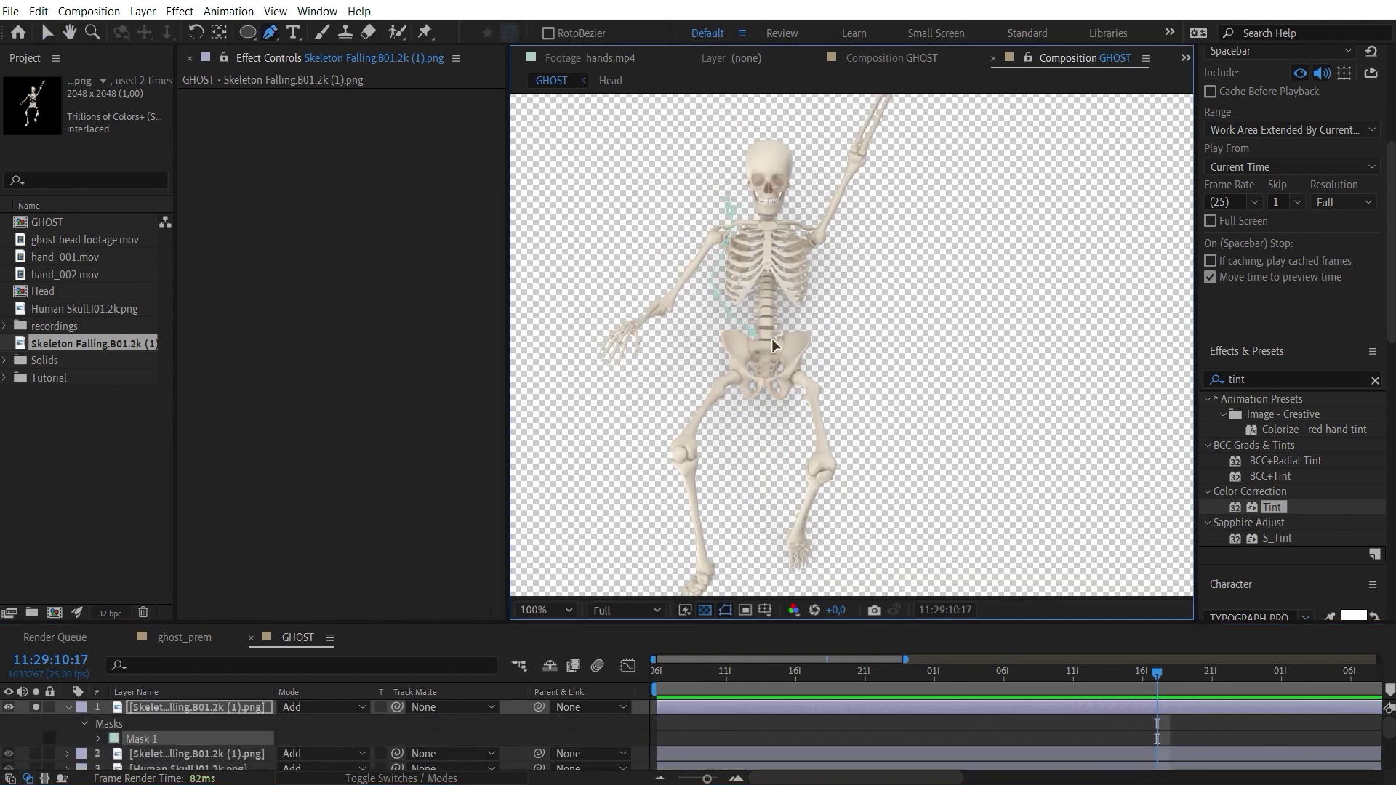
- Draw a mask around the torso on the top Skeleton Falling layer
click(799, 216)
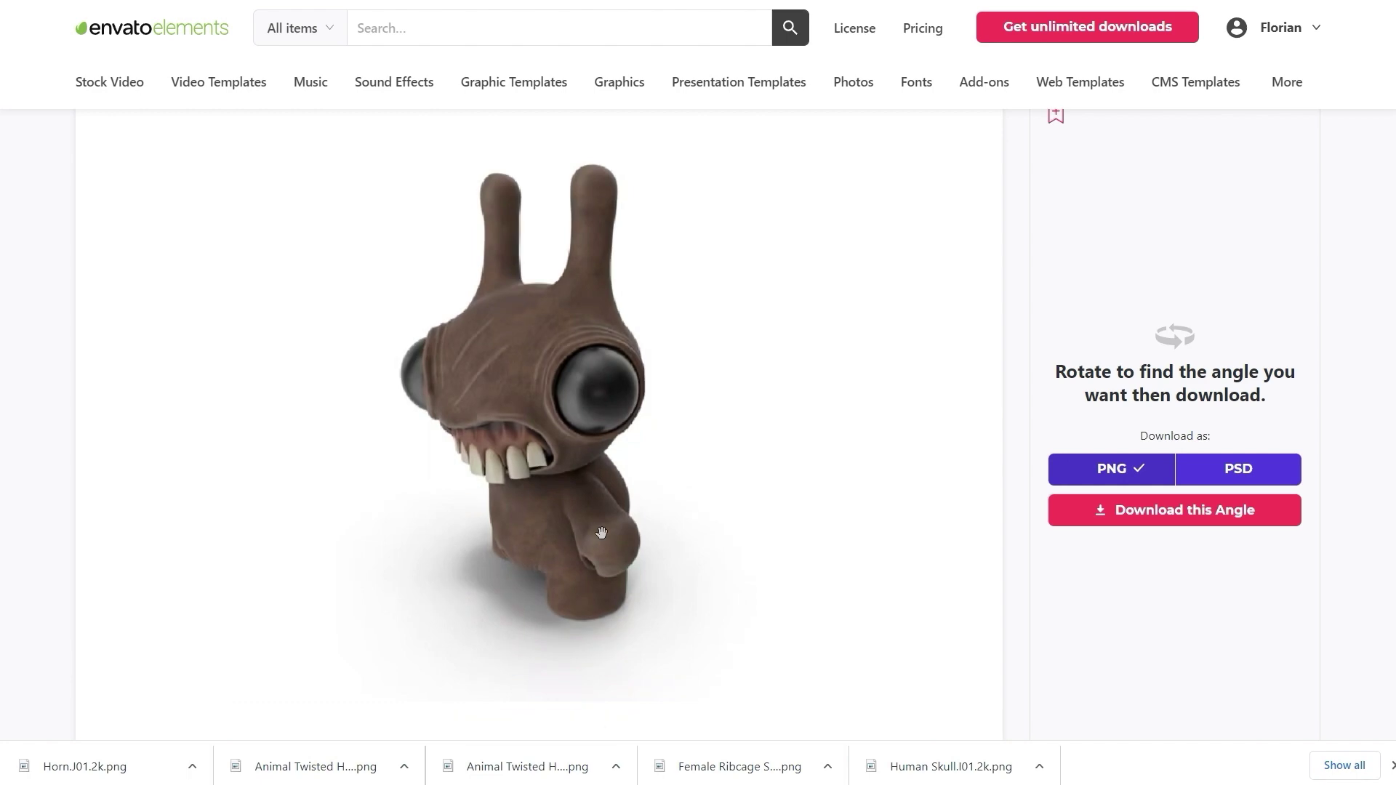
- Switch to Envato Elements, rotate the Monster Rabbit model to another angle, and browse the 3D results for snake
drag(601, 533, 553, 535)
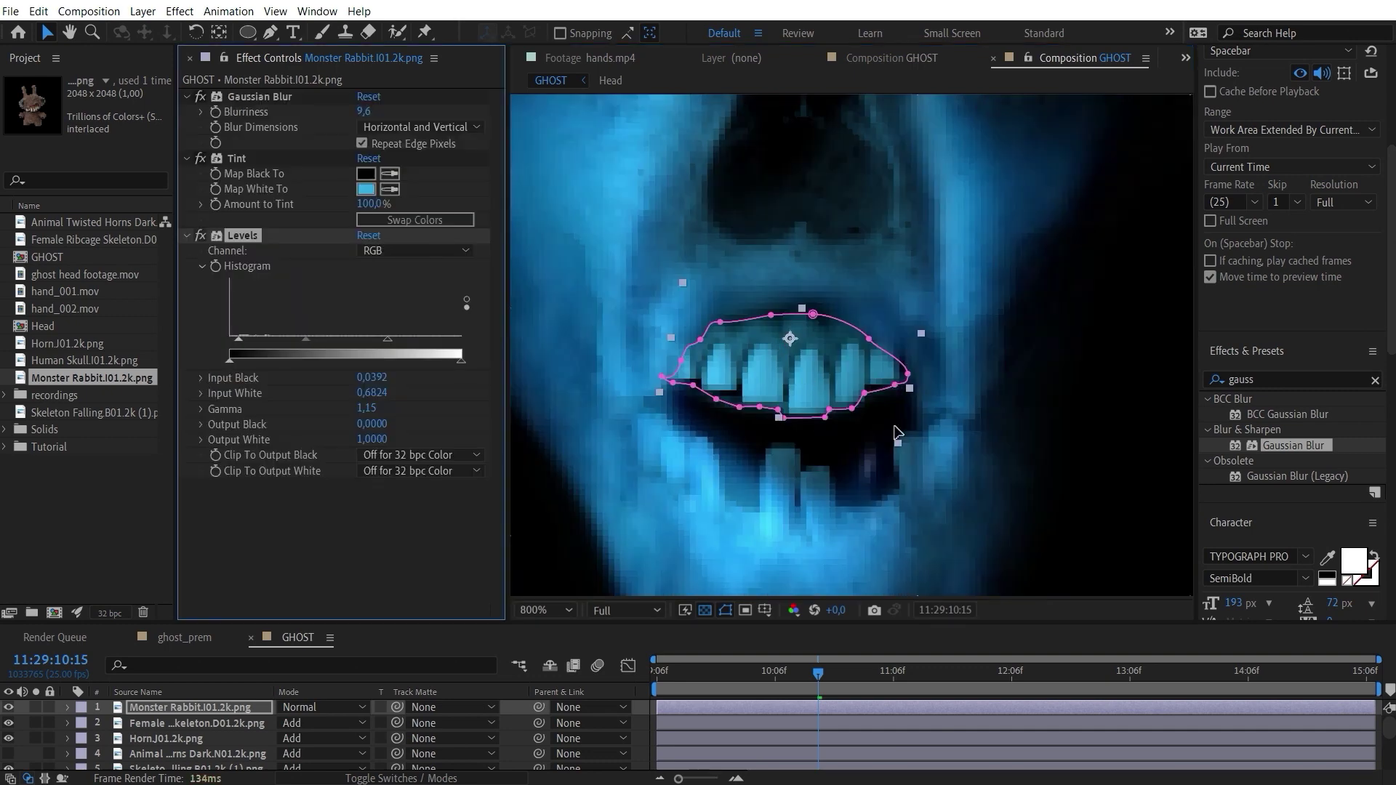
scroll(893, 426, down, 2)
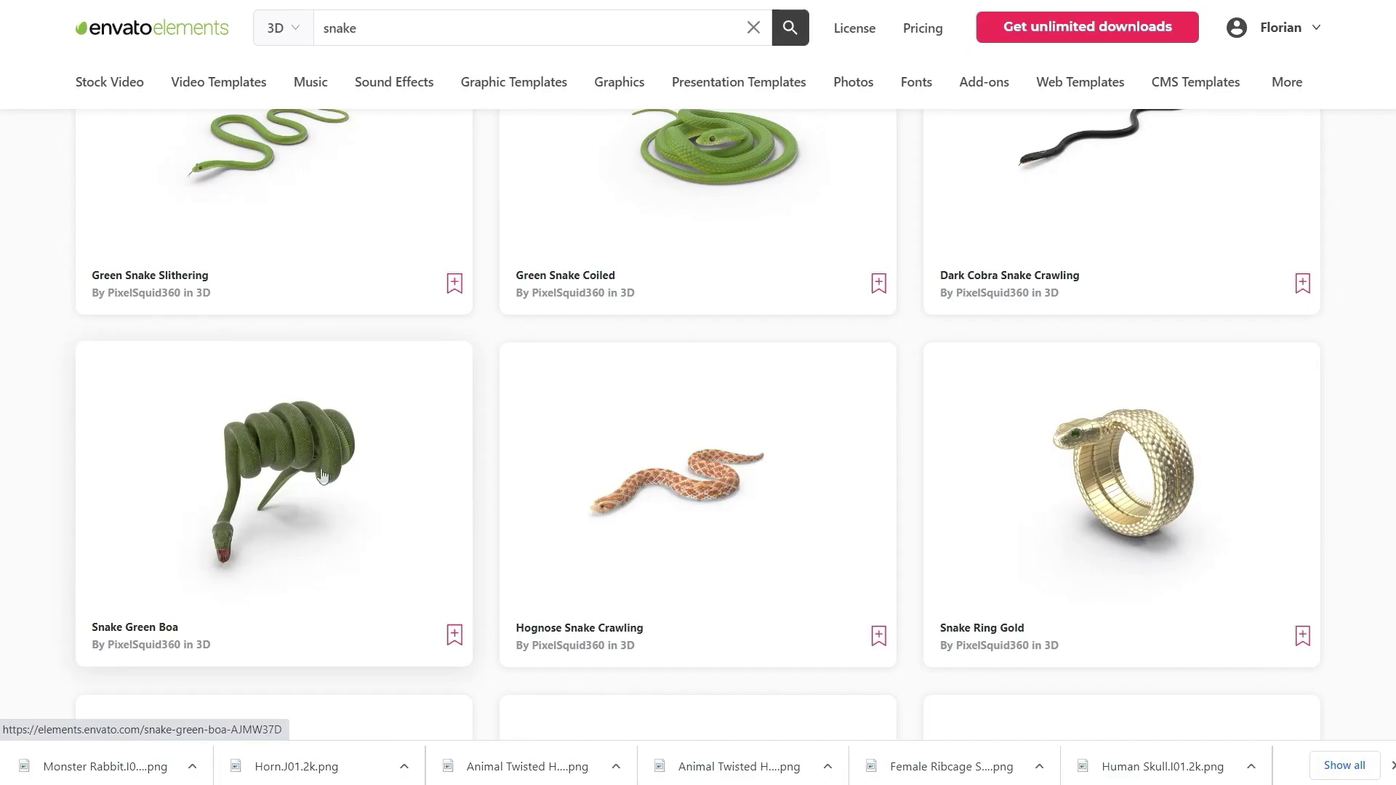
- Open the Snake Green Boa 3D model from the search results
click(322, 476)
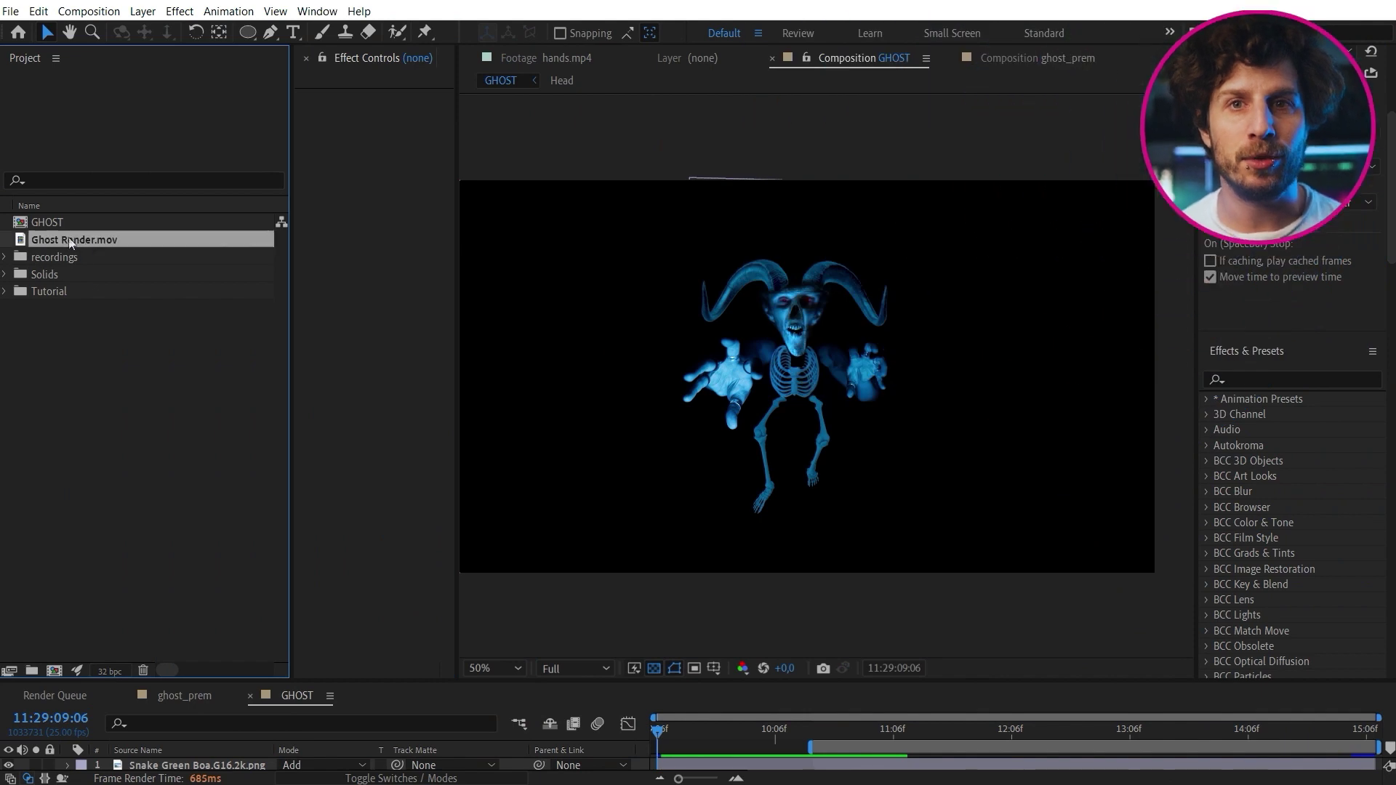
- Switch to After Effects, create a composition from Ghost Render.mov, and duplicate its layer into Asset 01 and Asset 02, keeping only Asset 01 visible
drag(73, 239, 40, 582)
drag(59, 674, 58, 674)
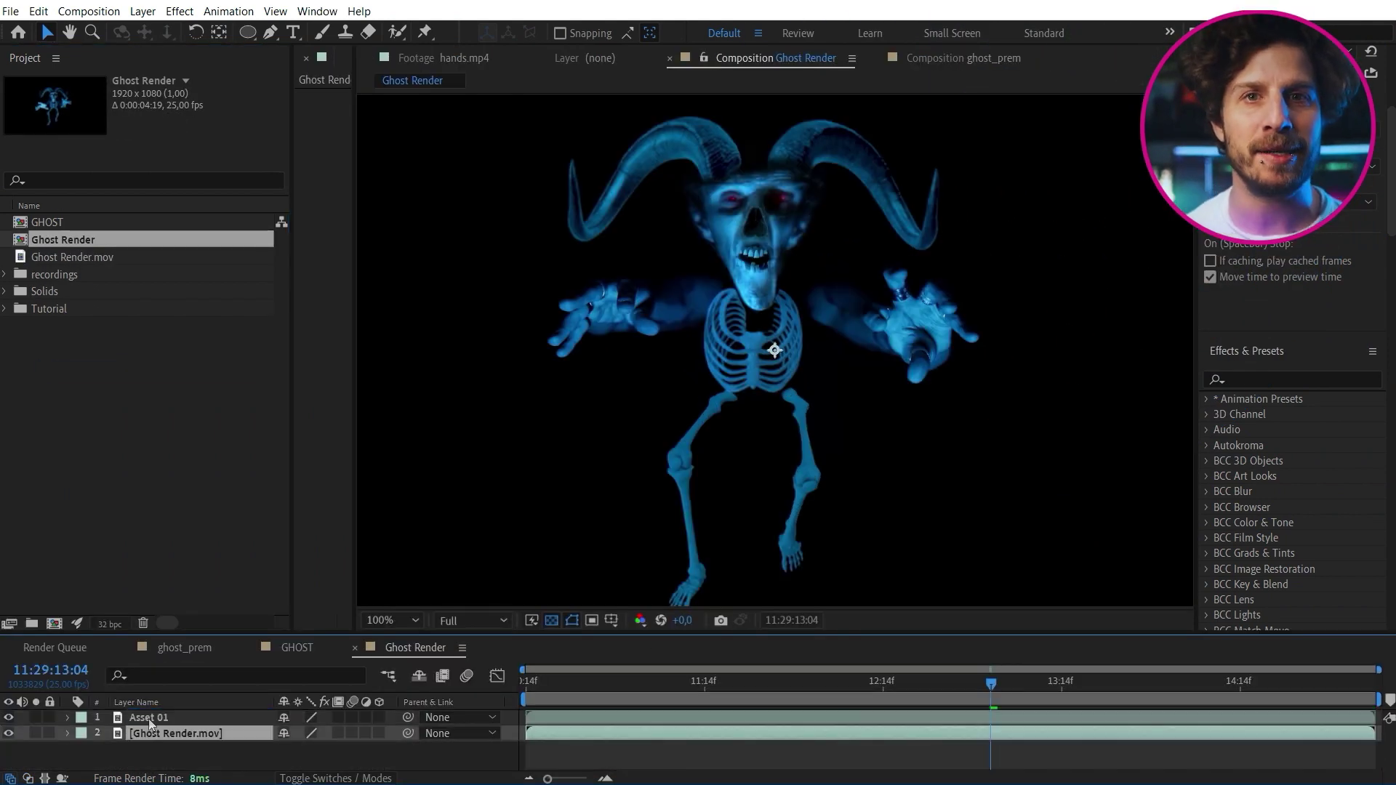
click(150, 719)
key(ctrl+d)
alt+click(9, 733)
- Apply the Vegas effect to the Asset 01 layer
click(158, 735)
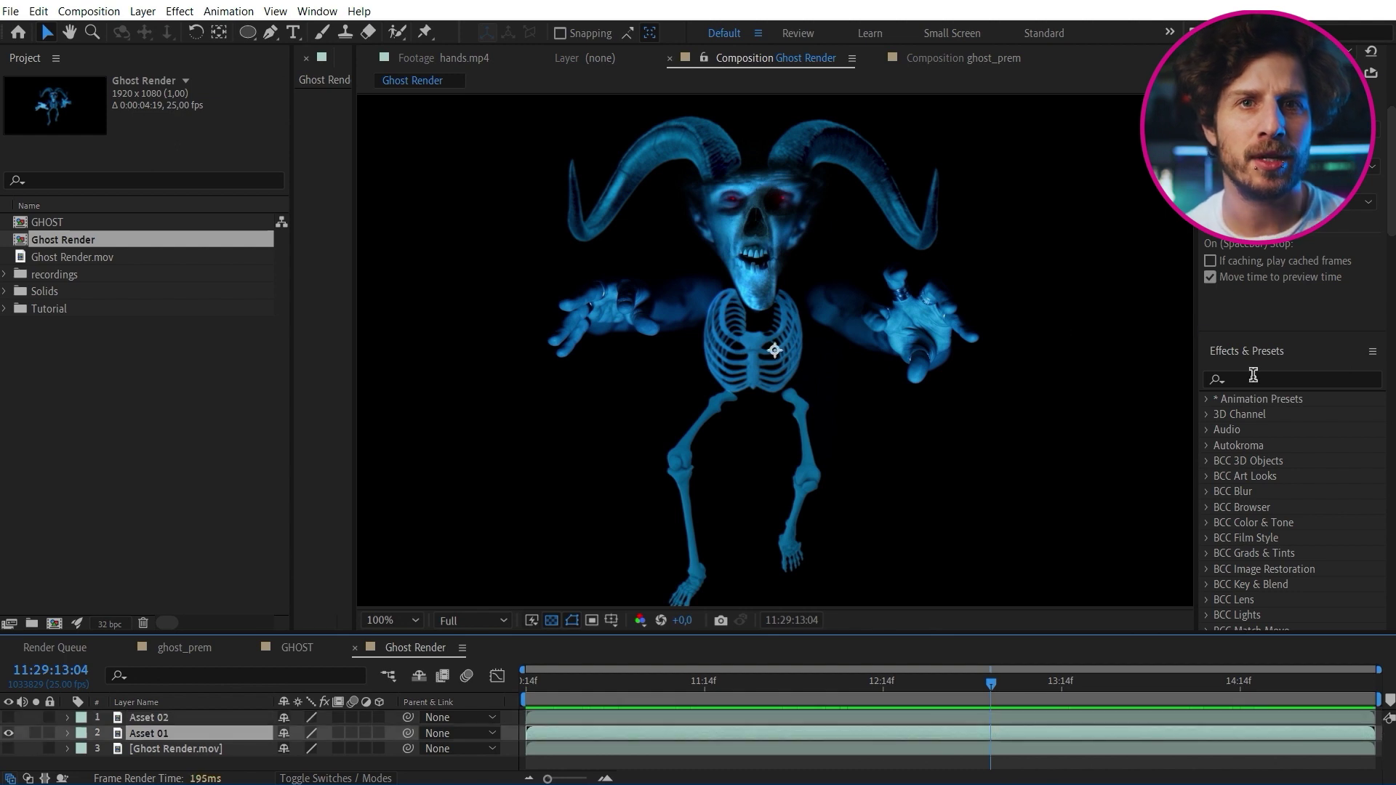
click(1253, 378)
text(vegas)
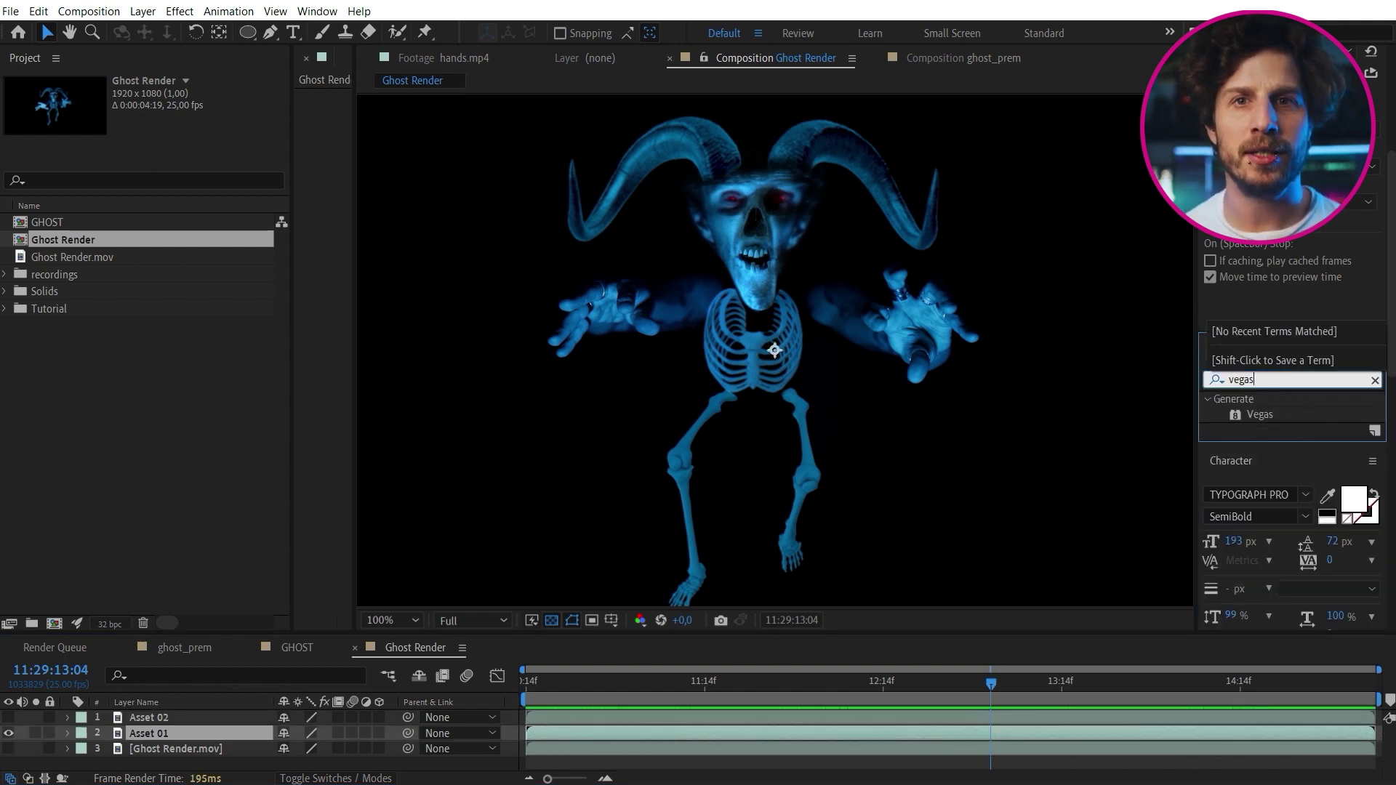
drag(1266, 416, 912, 371)
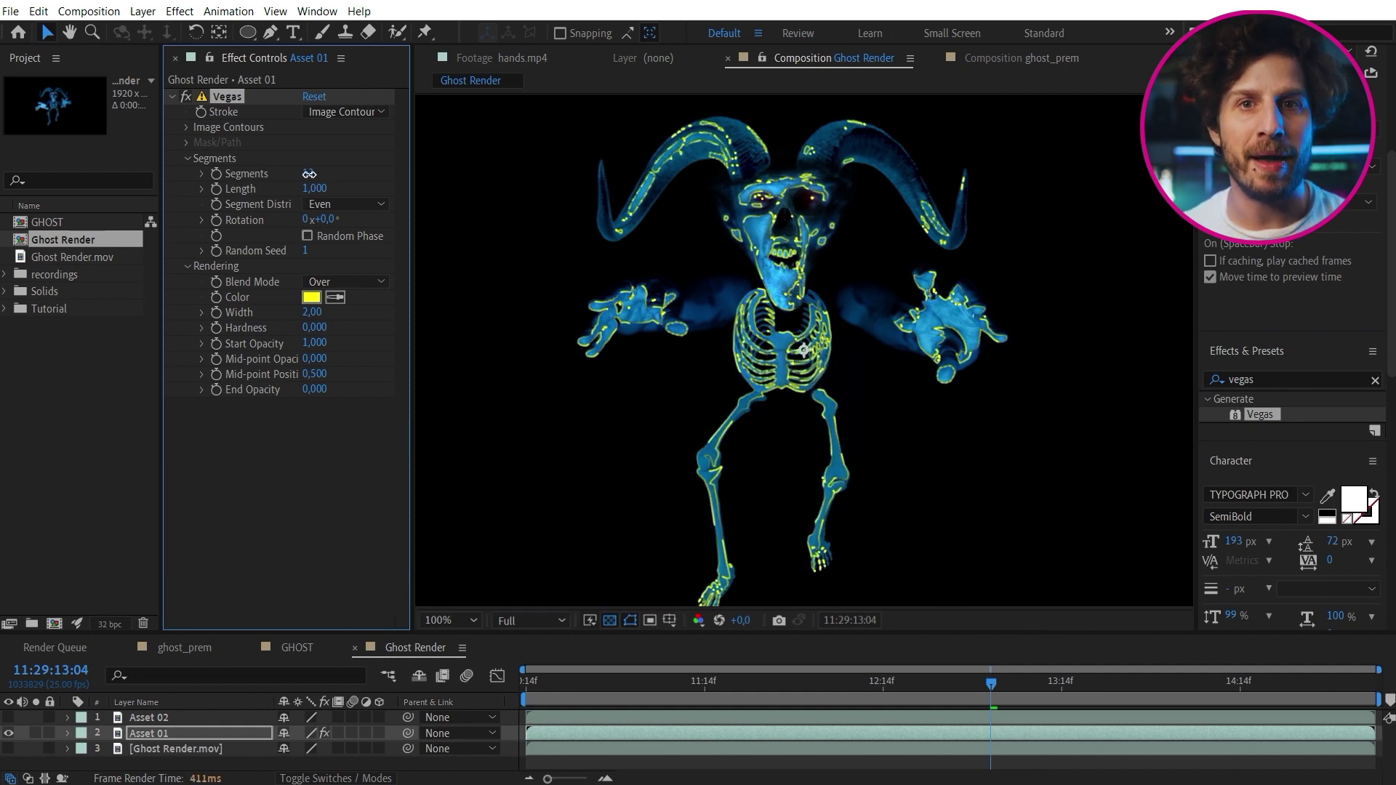
- Set Asset 01's Vegas effect to 4 segments, 33° rotation, 1.50 width, white color and Transparent blend mode
drag(299, 174, 334, 220)
drag(313, 312, 312, 315)
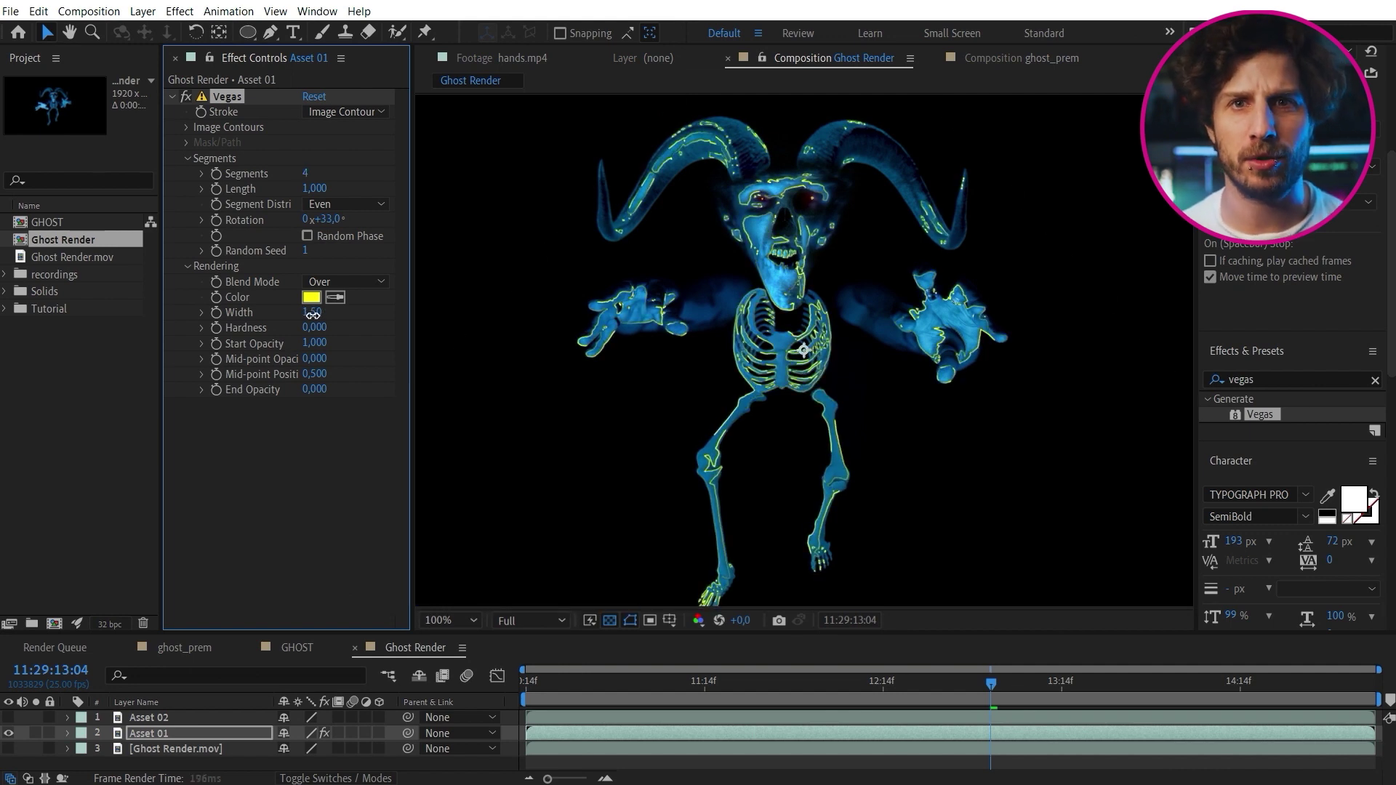
click(311, 297)
drag(559, 627, 441, 531)
click(861, 526)
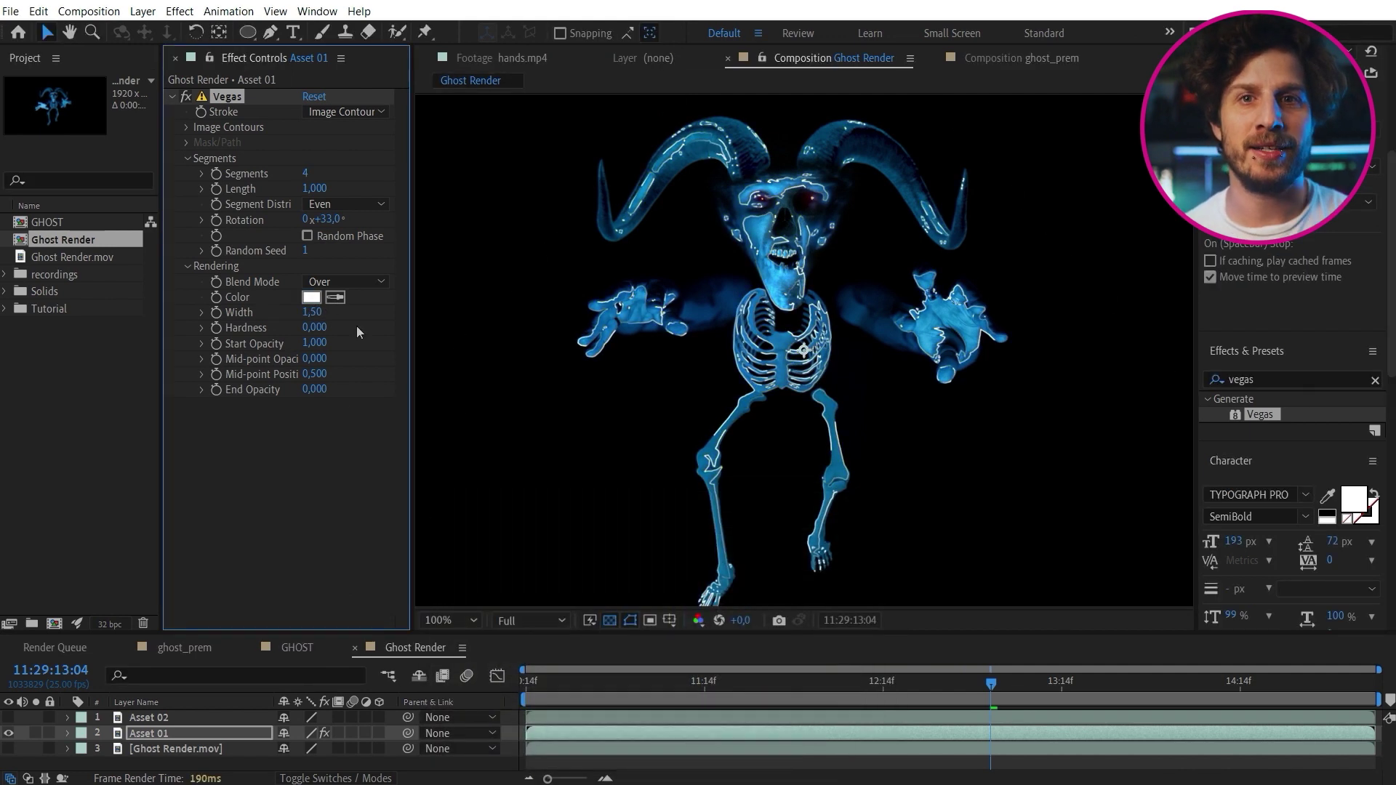
click(355, 283)
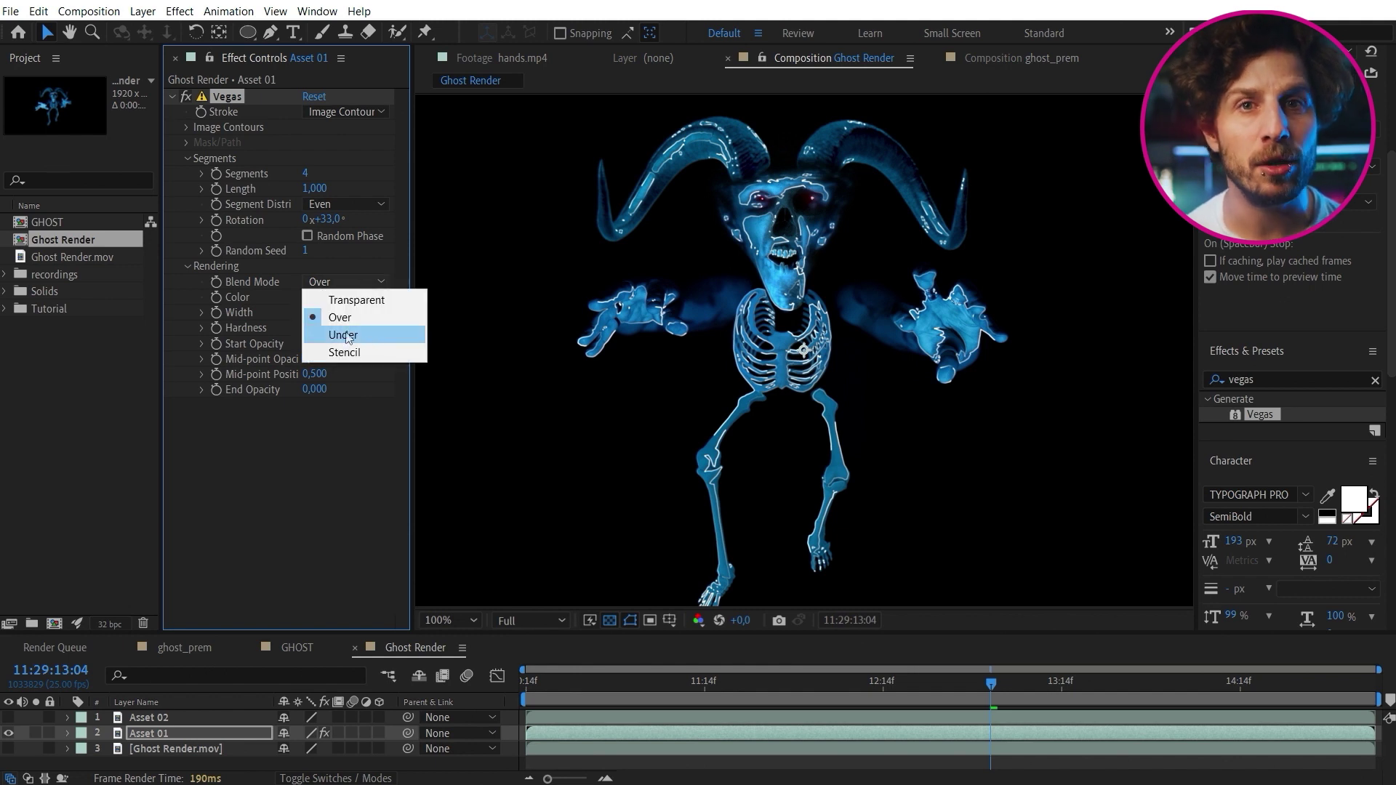
click(369, 301)
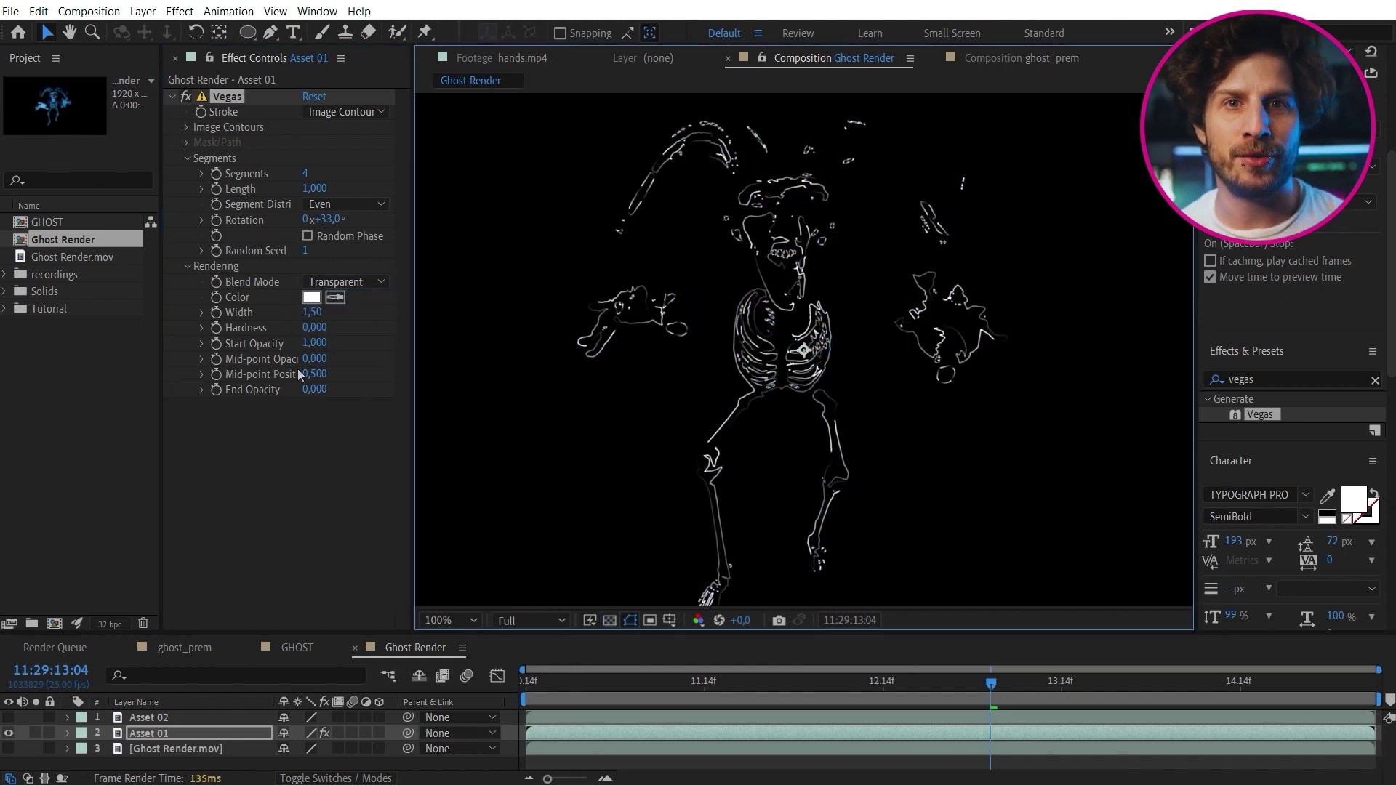
- Apply Turbulent Displace to Asset 01 after Vegas, with an amount of -2 and a size of 86
click(1375, 380)
text(turbulent)
drag(1289, 414, 268, 417)
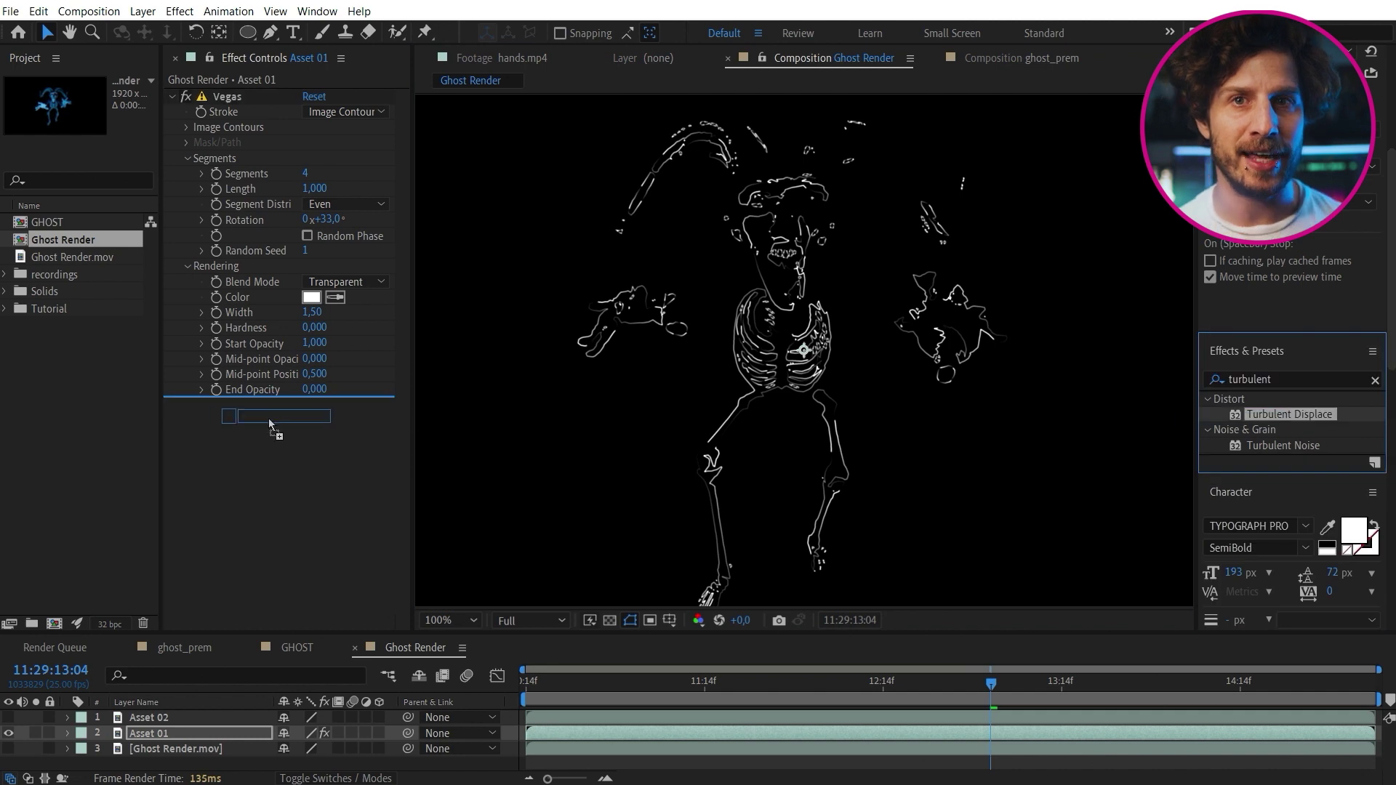
drag(333, 630, 333, 625)
click(9, 749)
key(period)
mouse_move(311, 435)
mouse_down()
mouse_move(277, 436)
mouse_move(290, 452)
mouse_move(304, 436)
mouse_up()
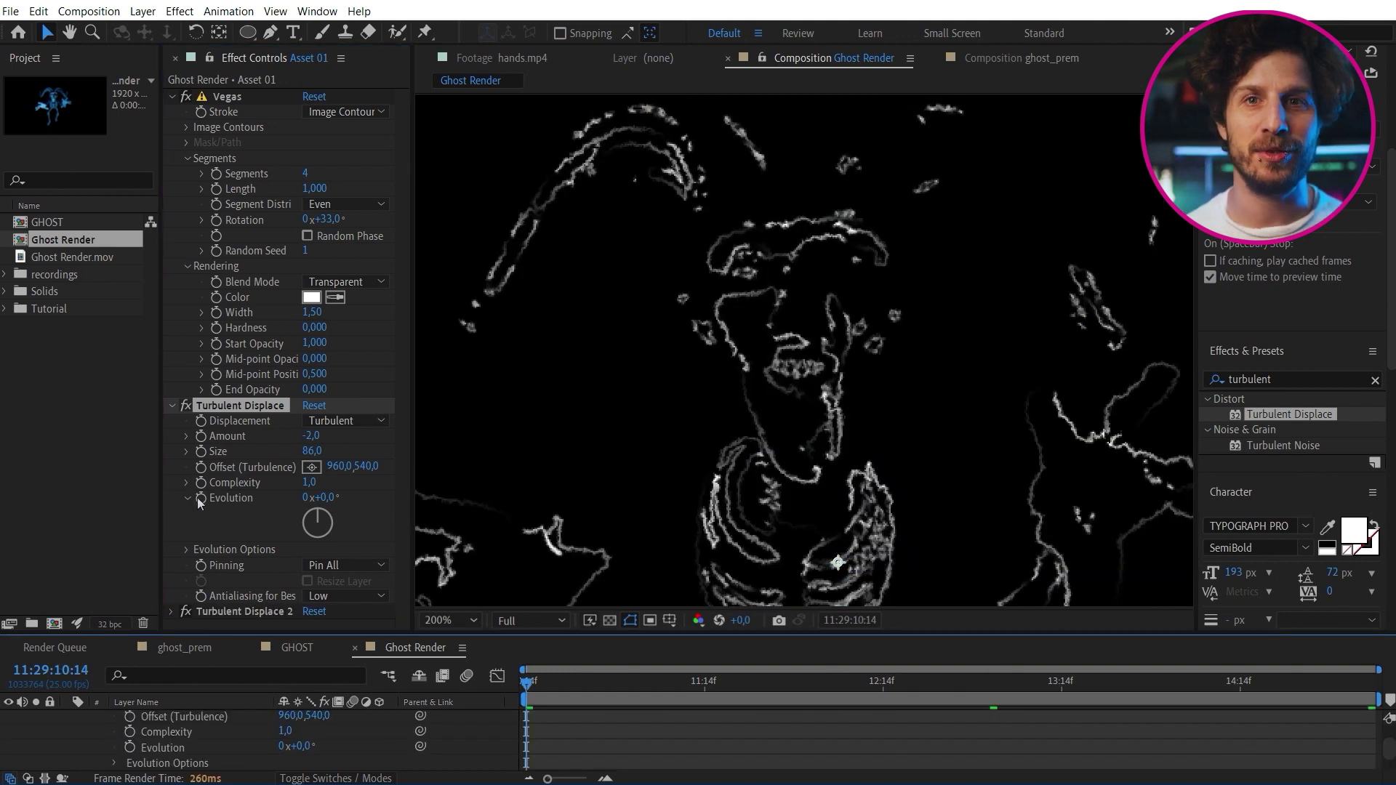
- Keyframe the first Turbulent Displace's Evolution at 0° at the composition start and at a higher value near the end, and select Asset 01
click(201, 498)
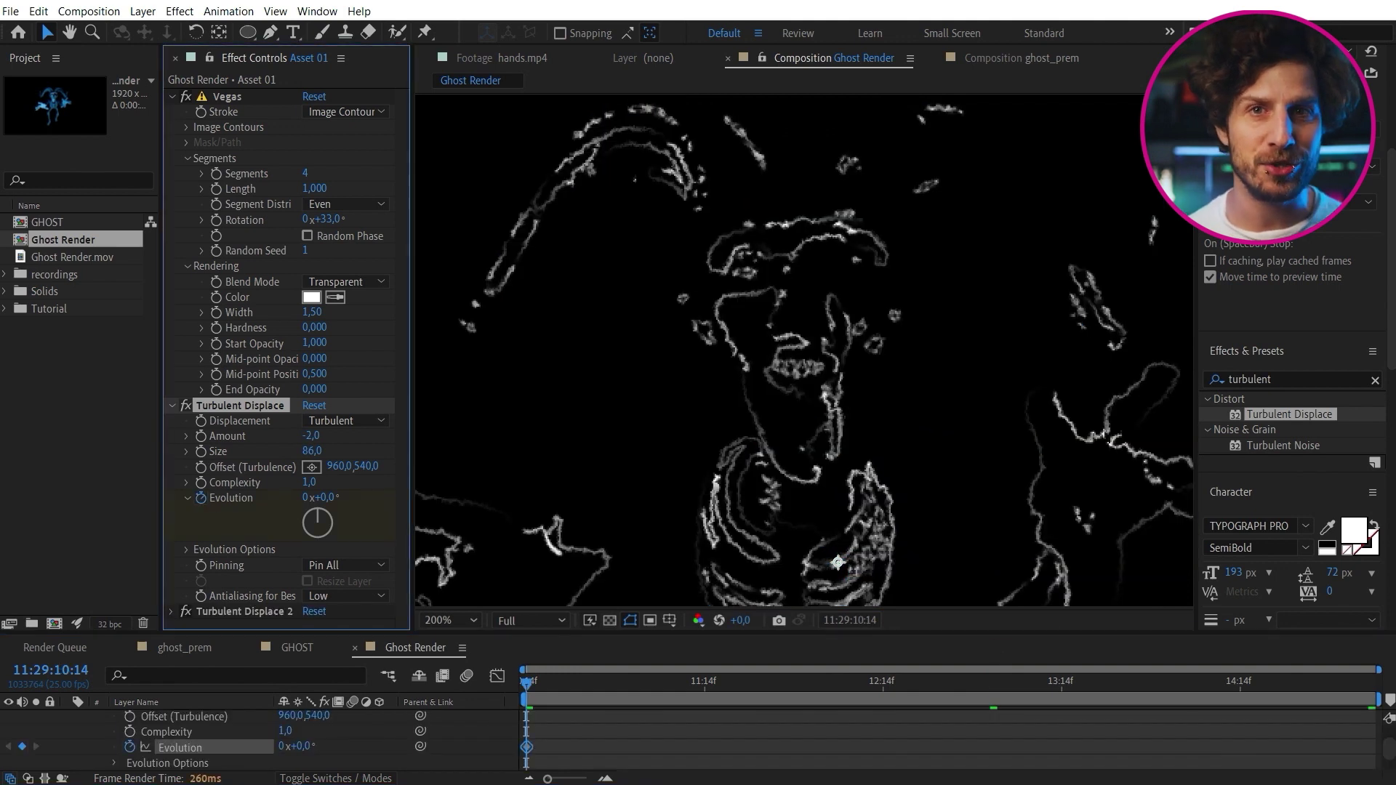
click(1340, 681)
drag(331, 502, 374, 501)
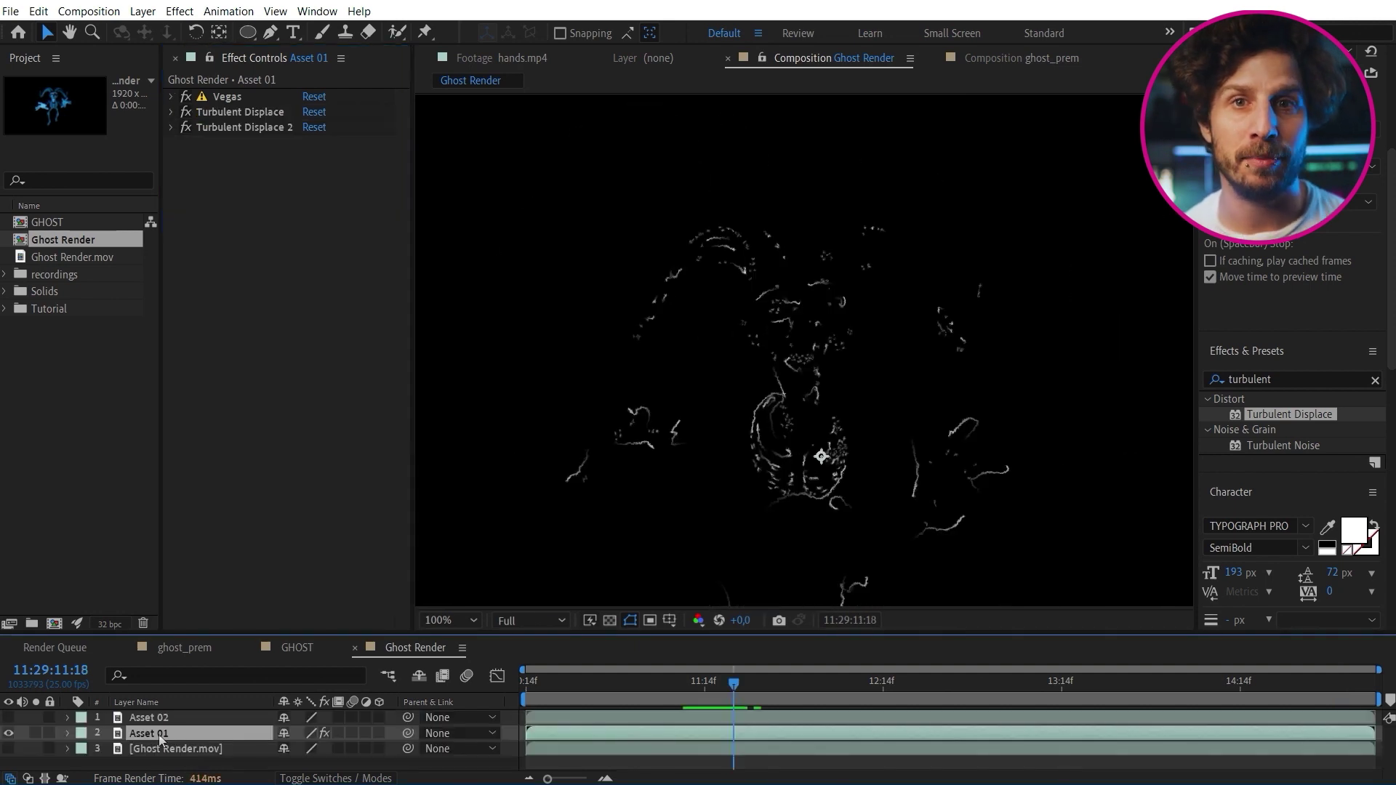
click(158, 734)
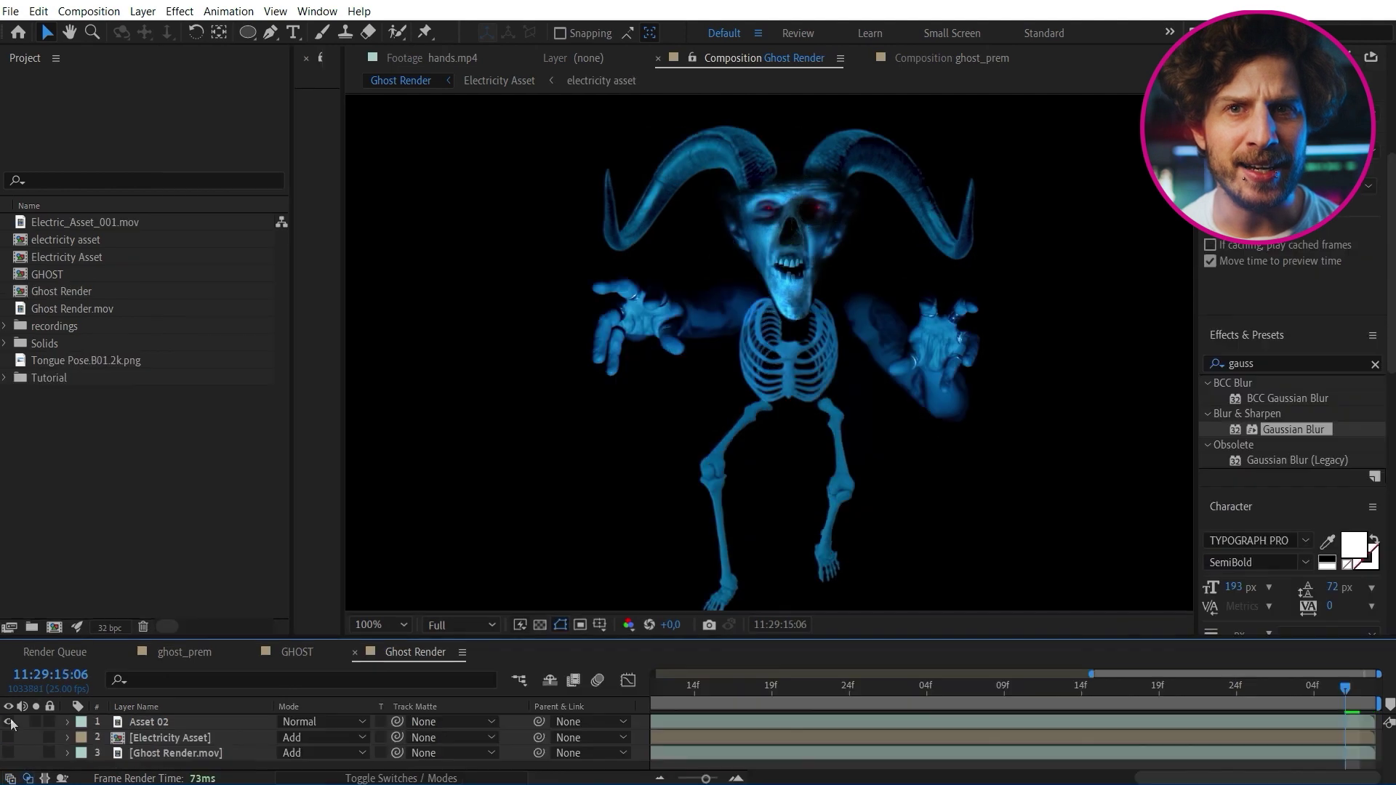
- Apply CC Radial Fast Blur to the Asset 02 layer
click(158, 727)
click(1291, 364)
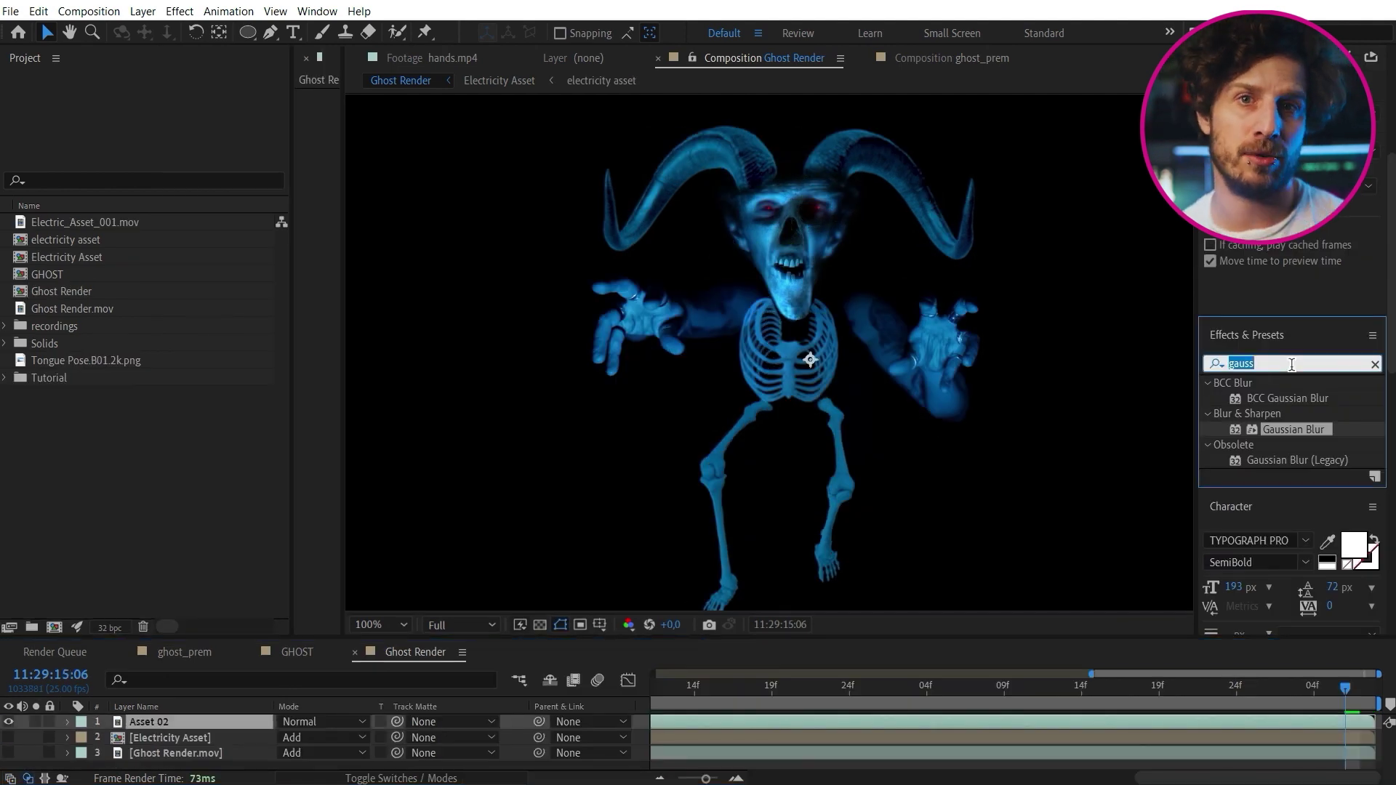
text(radial f)
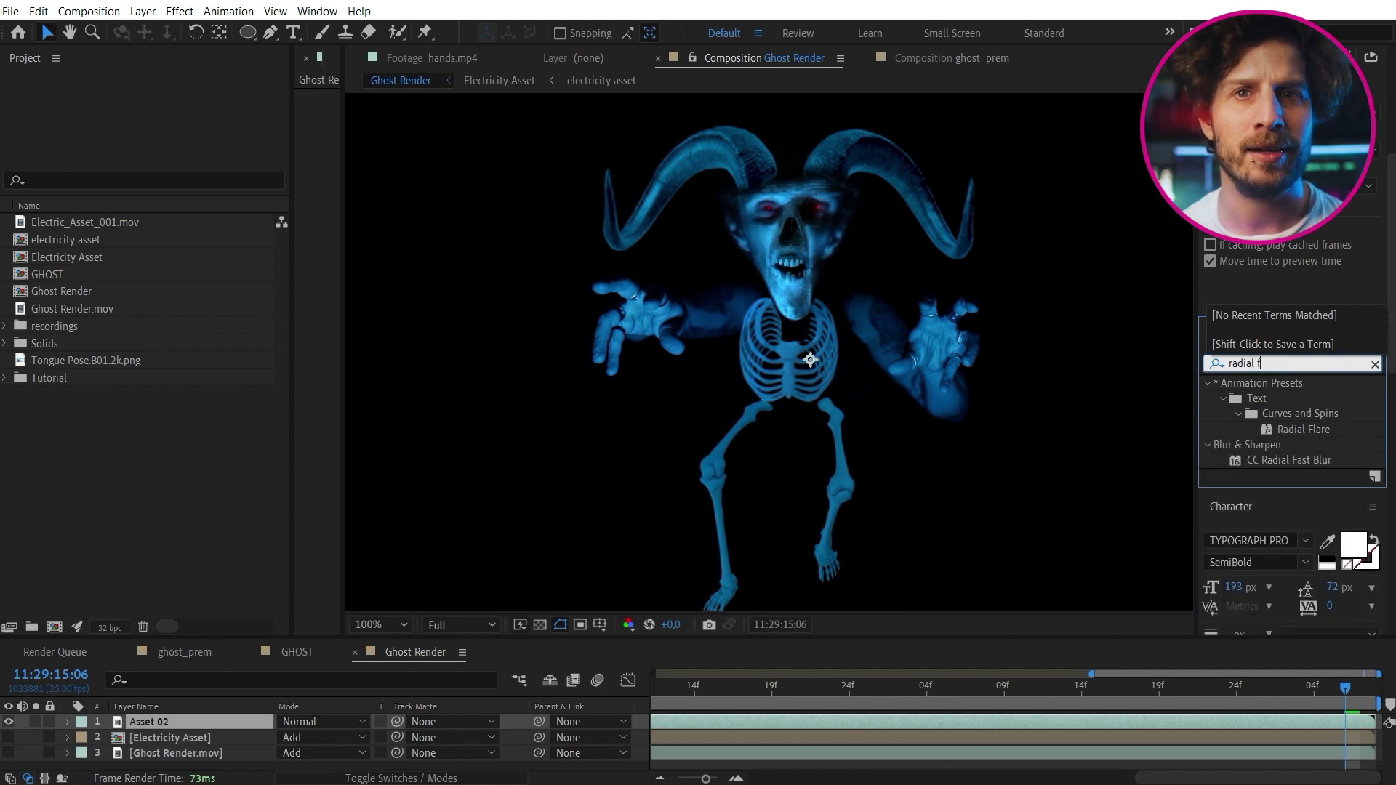
text(ast)
drag(1288, 400, 618, 275)
- Set Asset 02's radial blur to Brightest zoom with an amount of 88, and center it on the ghost's chest at about 946, 490
click(396, 143)
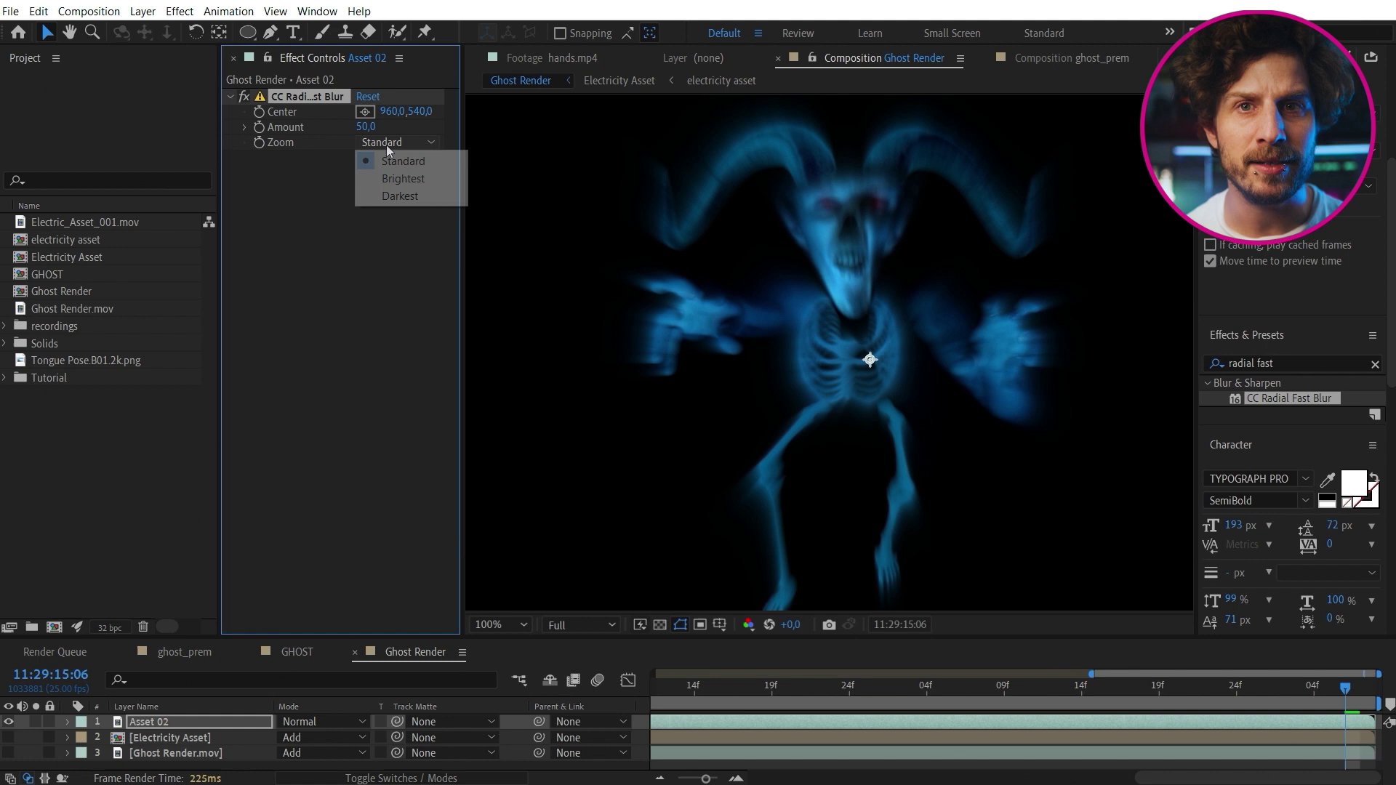
click(399, 180)
key(comma)
drag(366, 126, 404, 131)
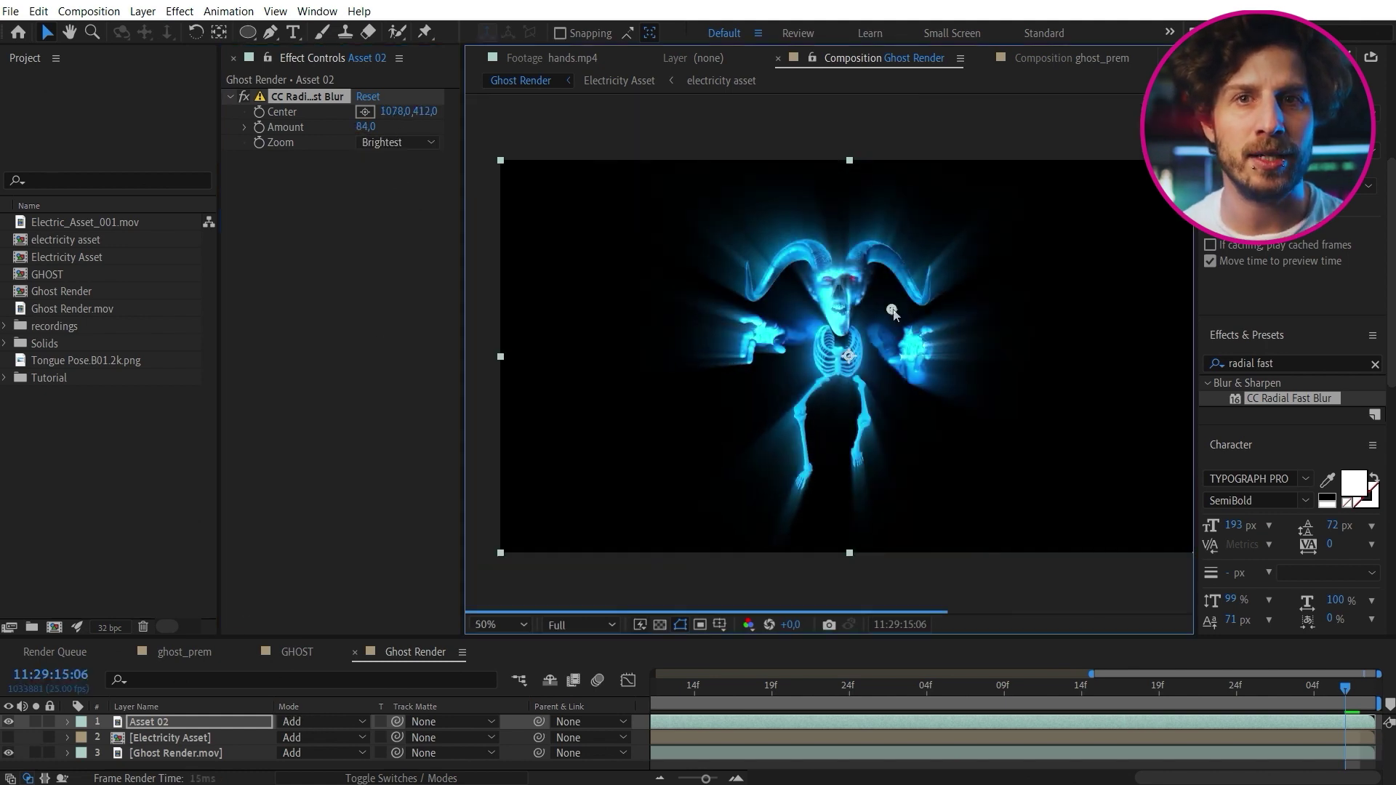
drag(873, 313, 847, 338)
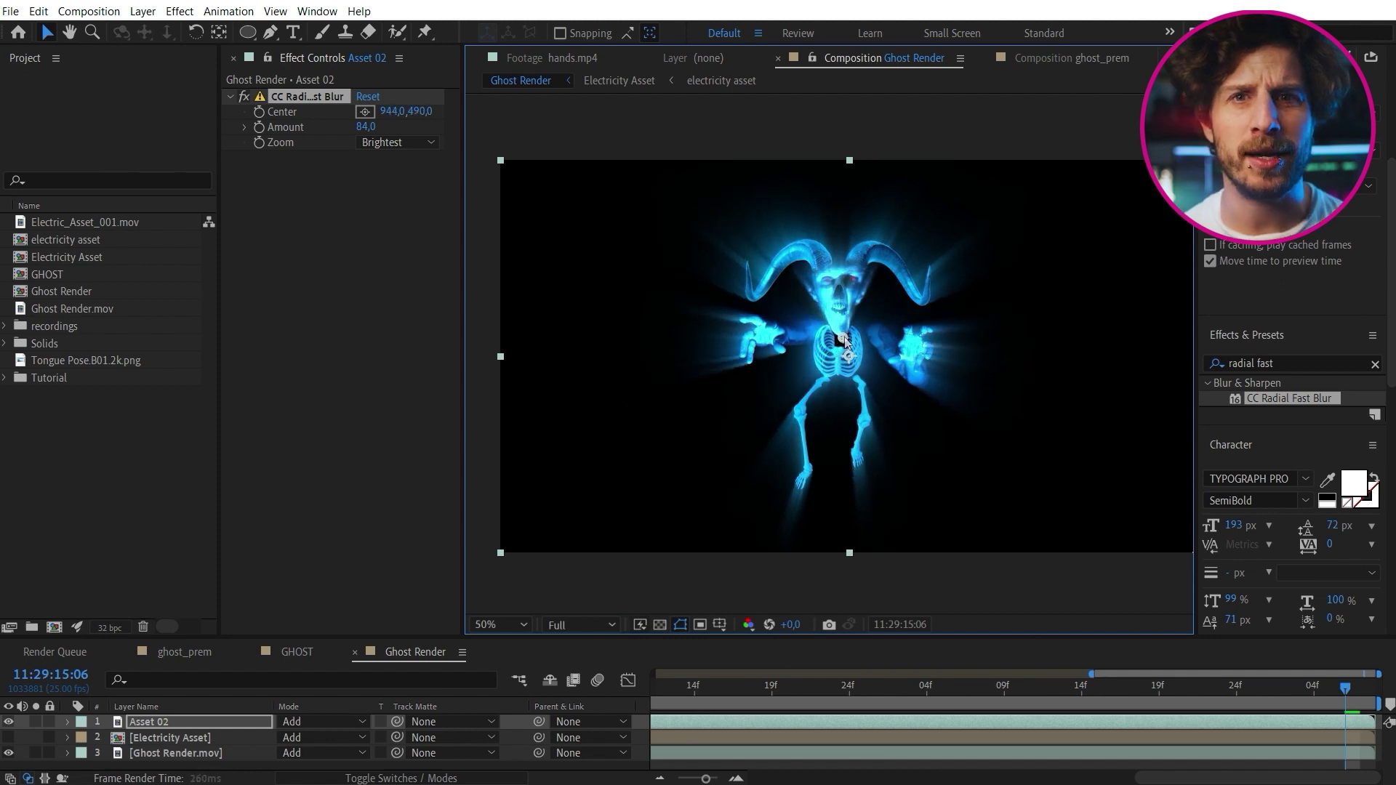
drag(372, 132, 375, 131)
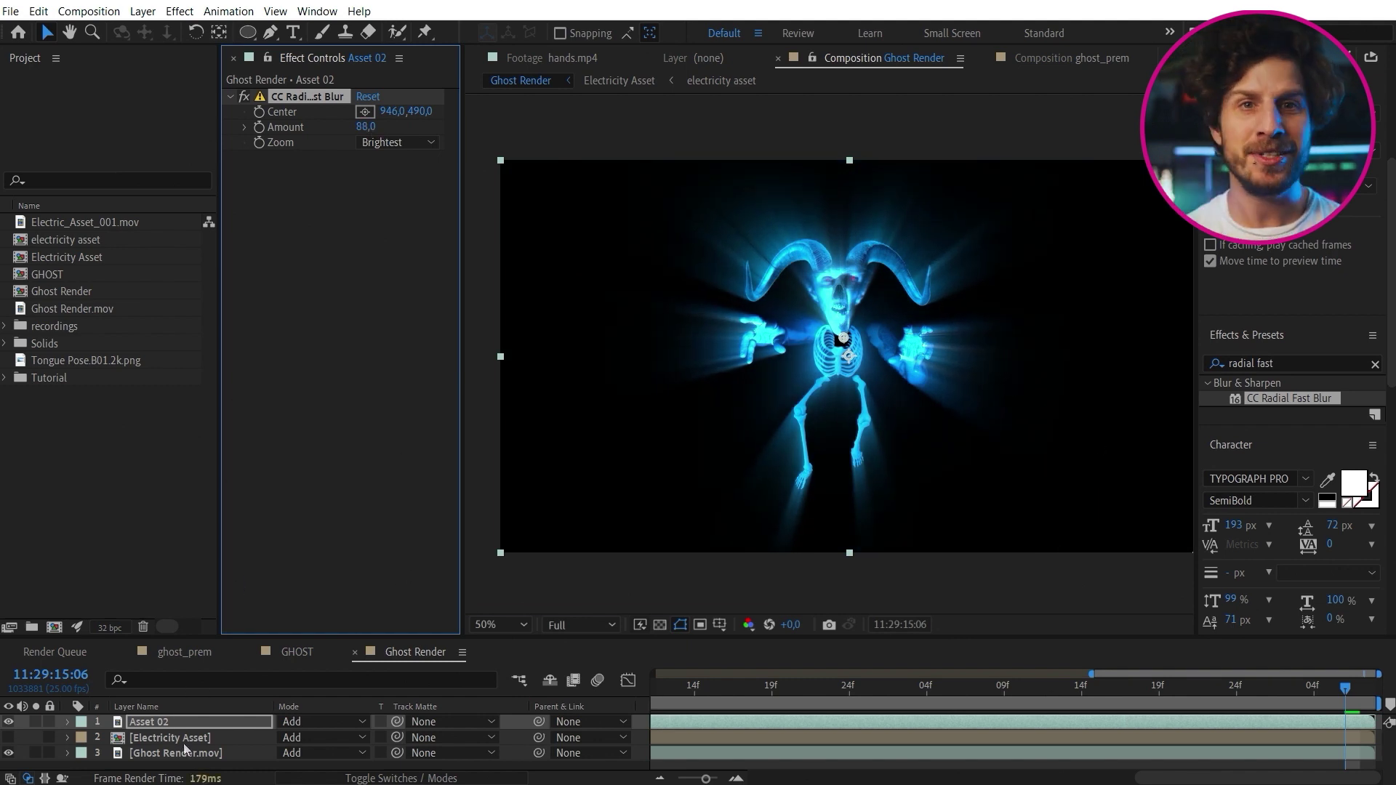
click(182, 721)
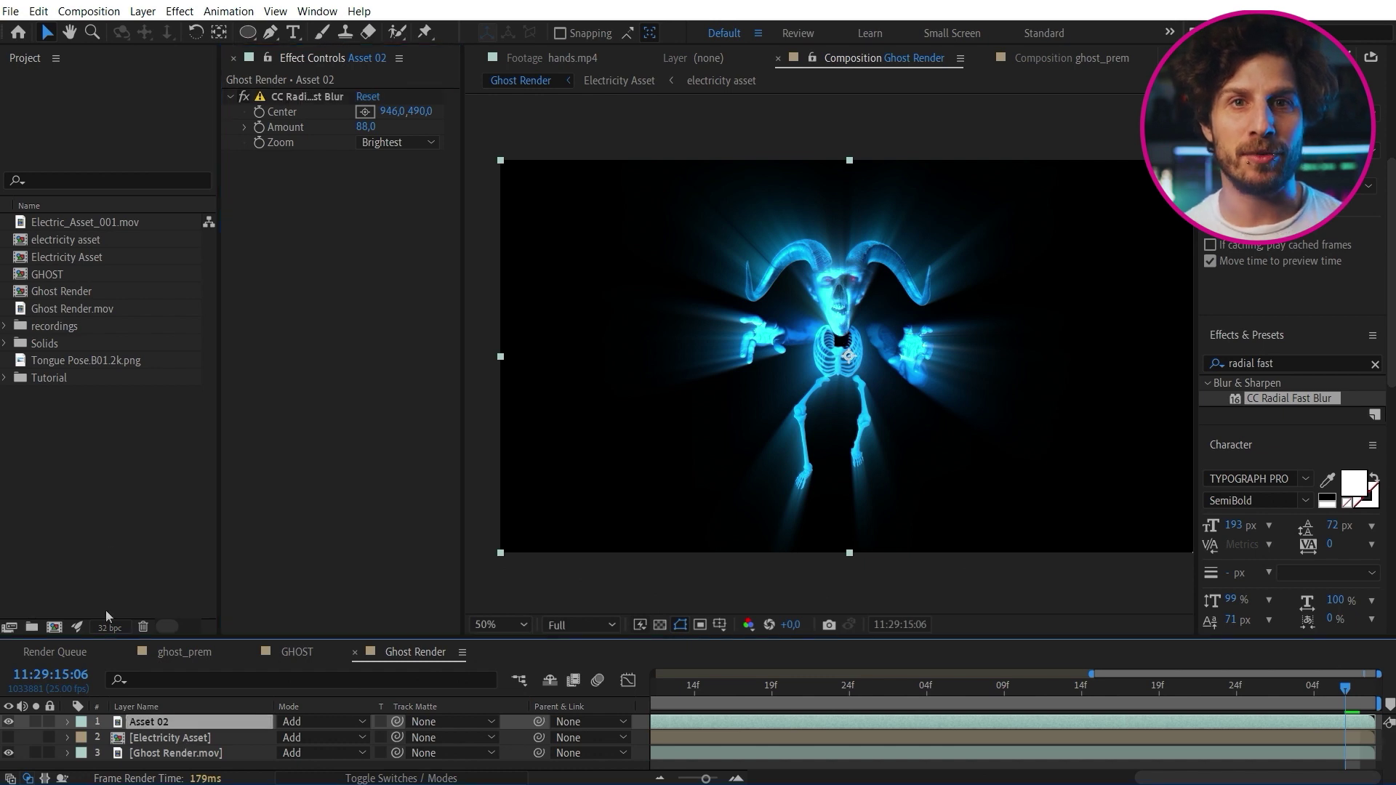
click(82, 258)
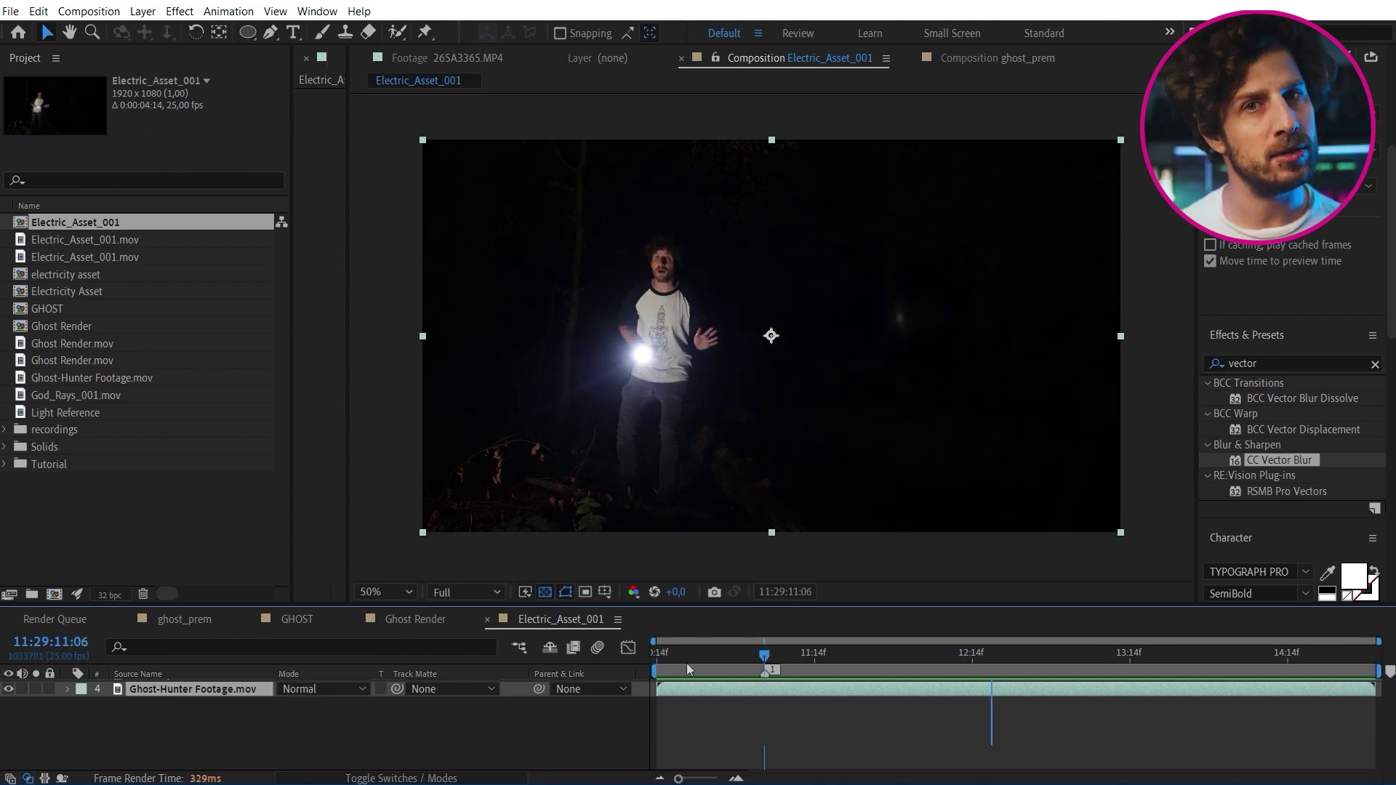
- Label the composition markers in Electric_Asset_001 "appear" at 11:29:11:06 and "vanish" at 11:29:12:17
double_click(767, 670)
text(appear)
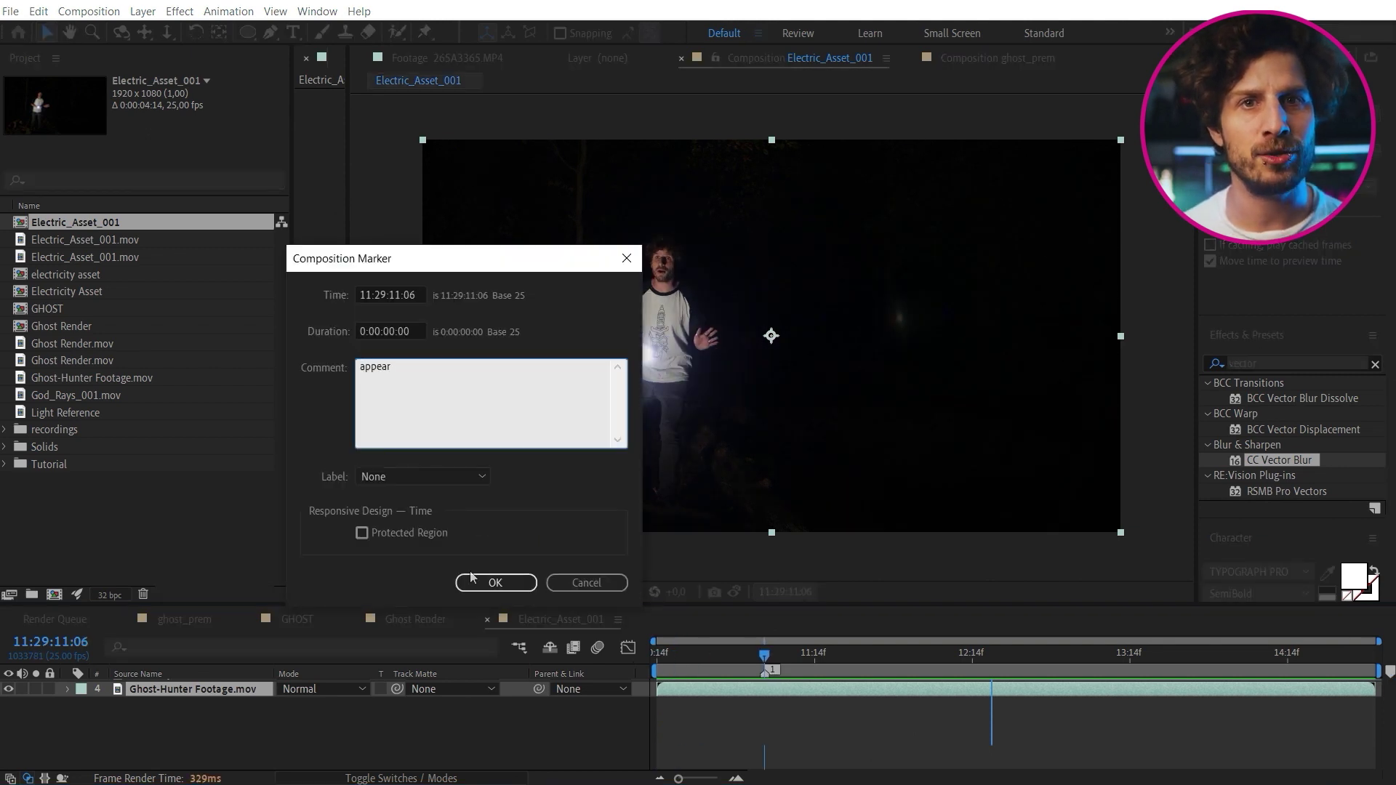
click(472, 580)
key(space)
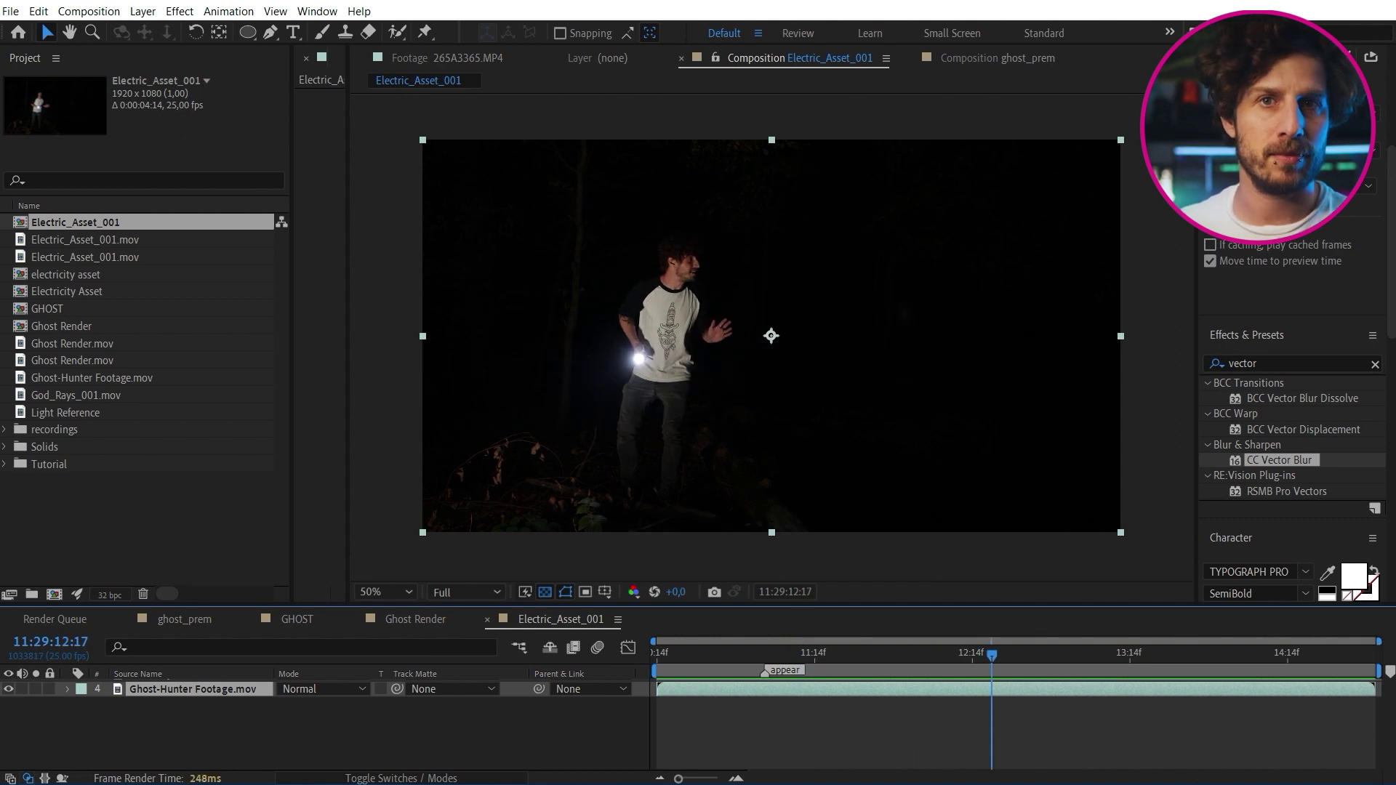
double_click(993, 674)
text(vani)
click(495, 582)
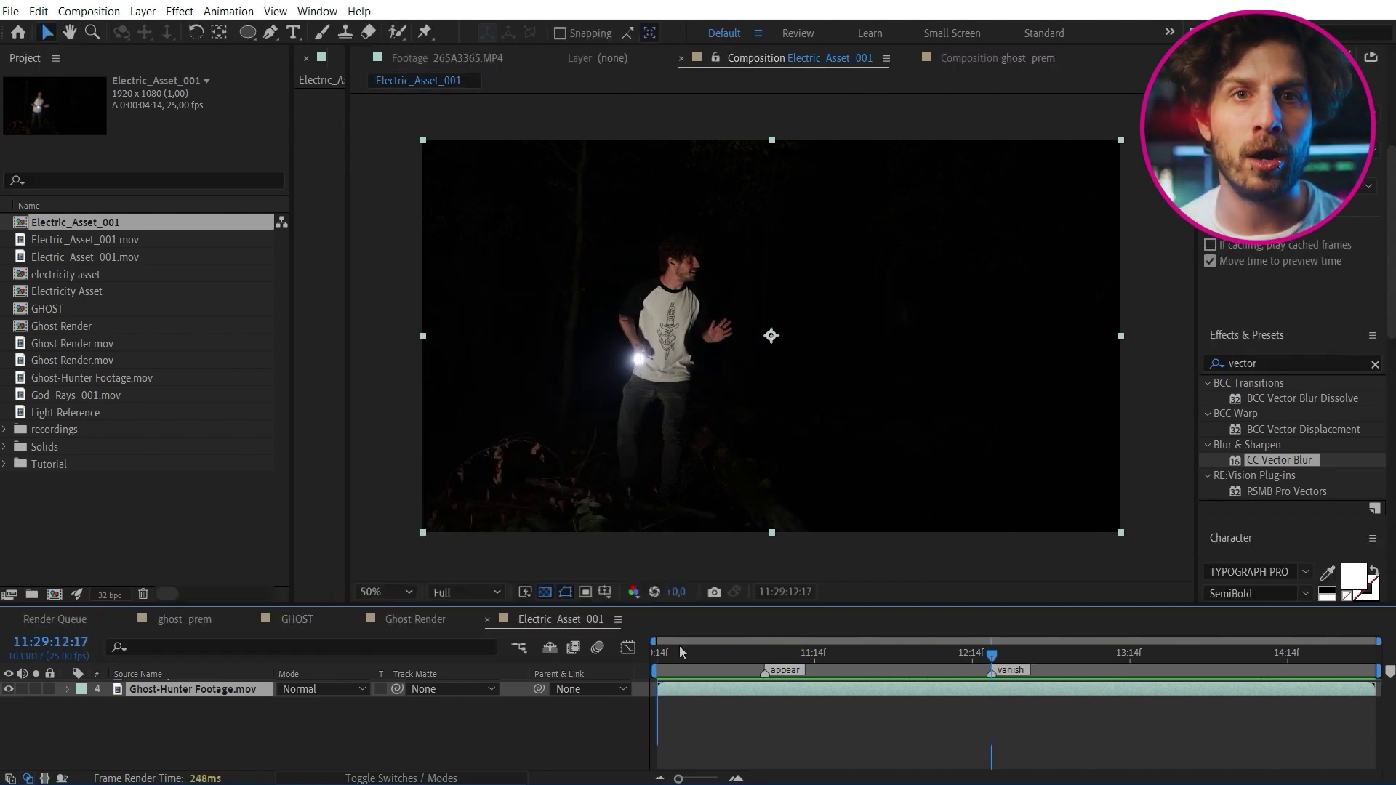
key(Home)
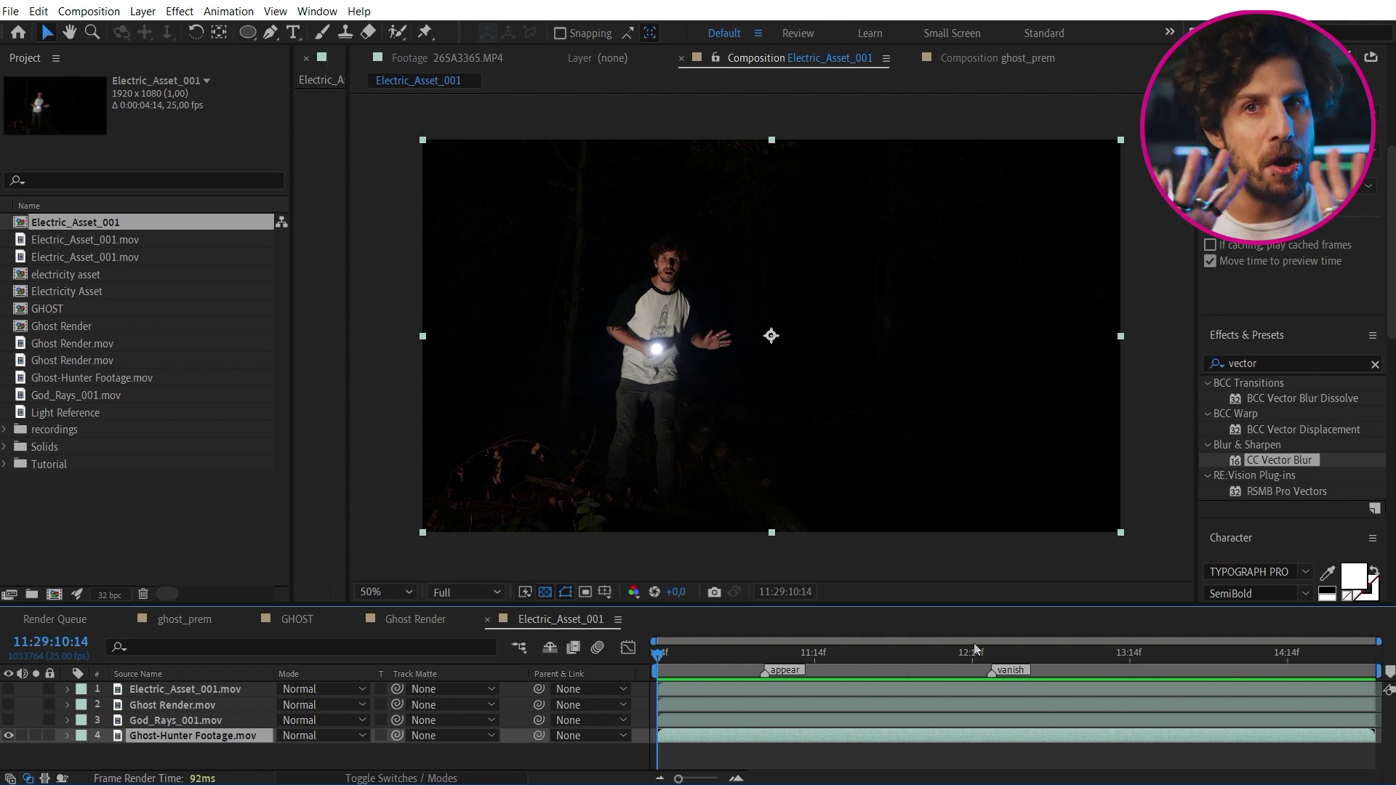
- Create an adjustment layer named Opacity and apply a Slider Control effect to it
key(k)
click(143, 11)
mouse_move(164, 33)
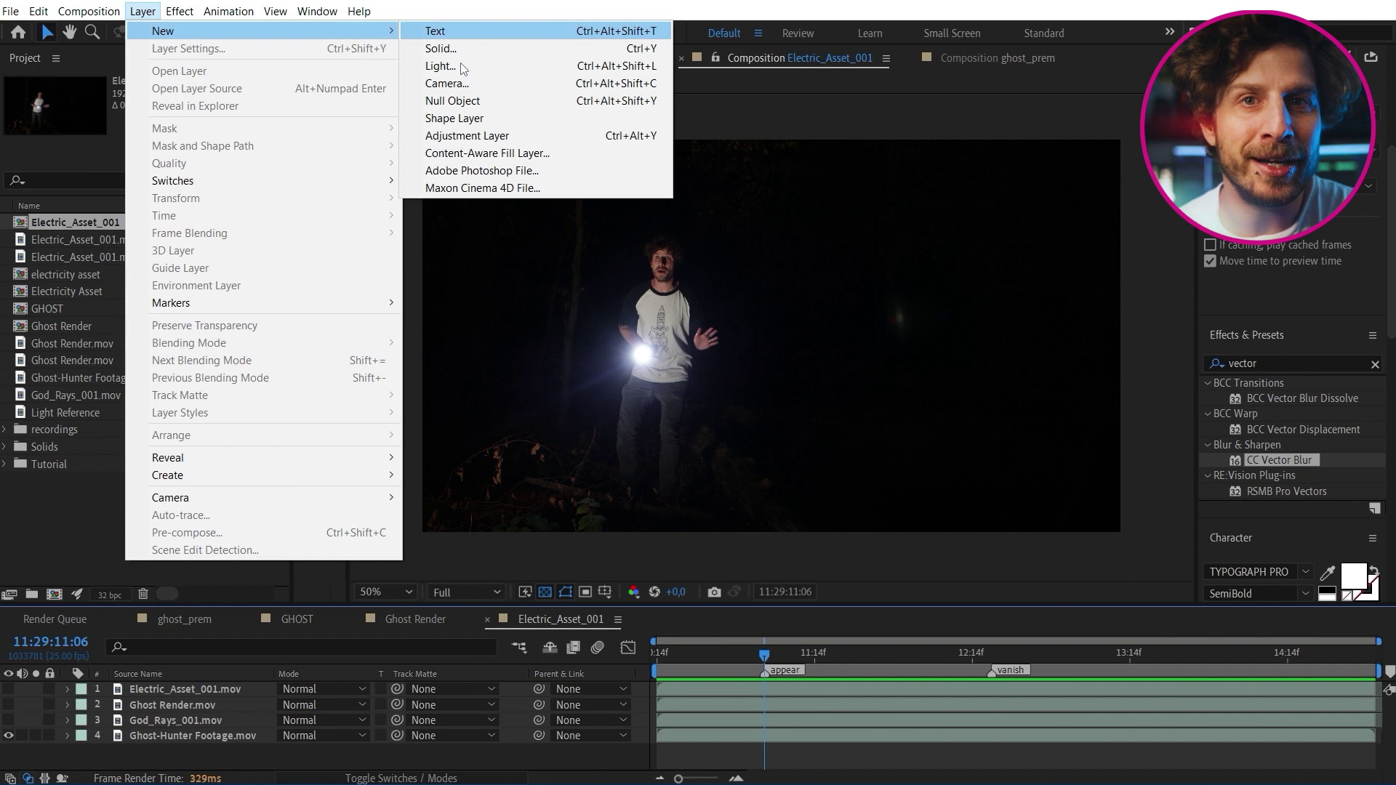
click(501, 134)
click(1280, 364)
text(slider)
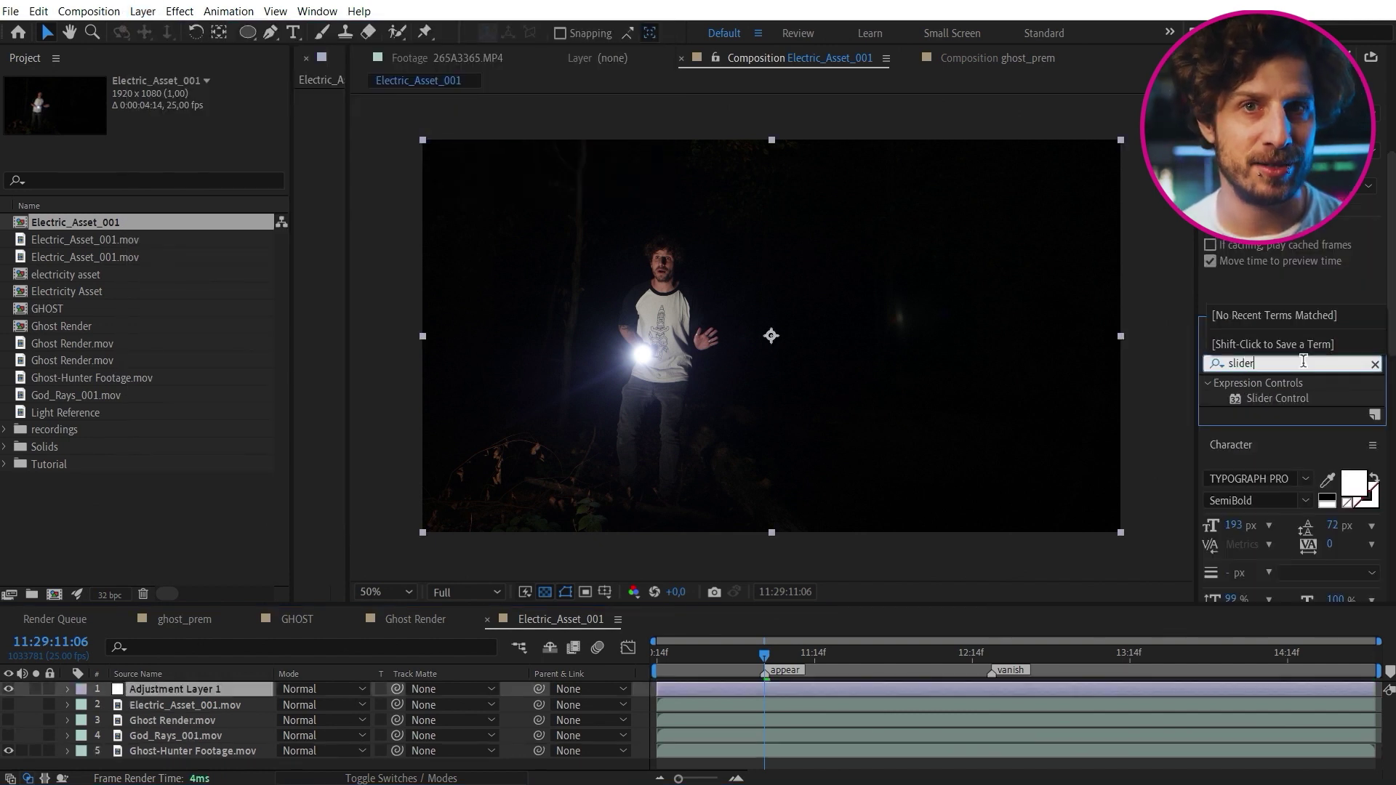
click(1278, 398)
double_click(1279, 398)
key(Return)
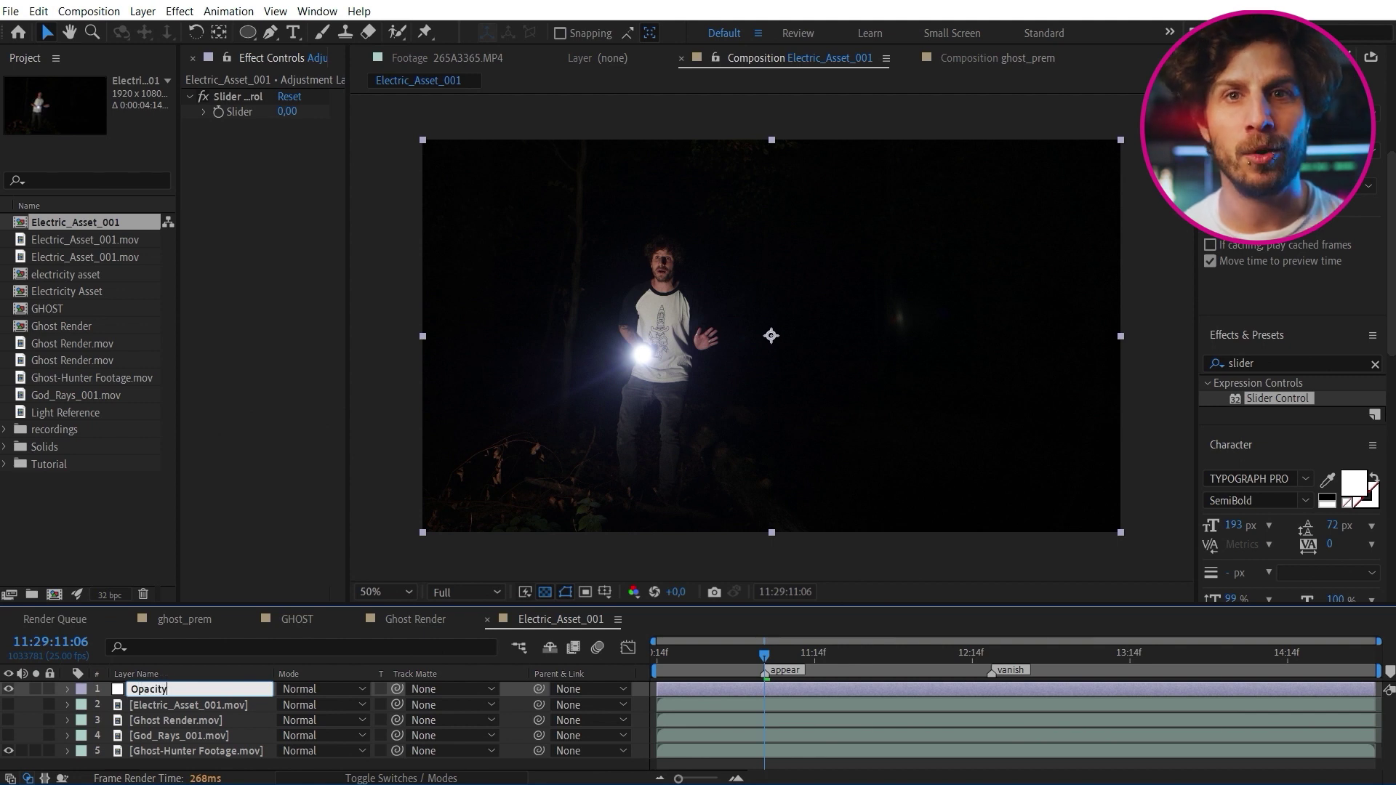
key(Return)
- Keyframe the Opacity layer's slider at 0 on the appear marker and at 100 on the vanish marker
click(236, 137)
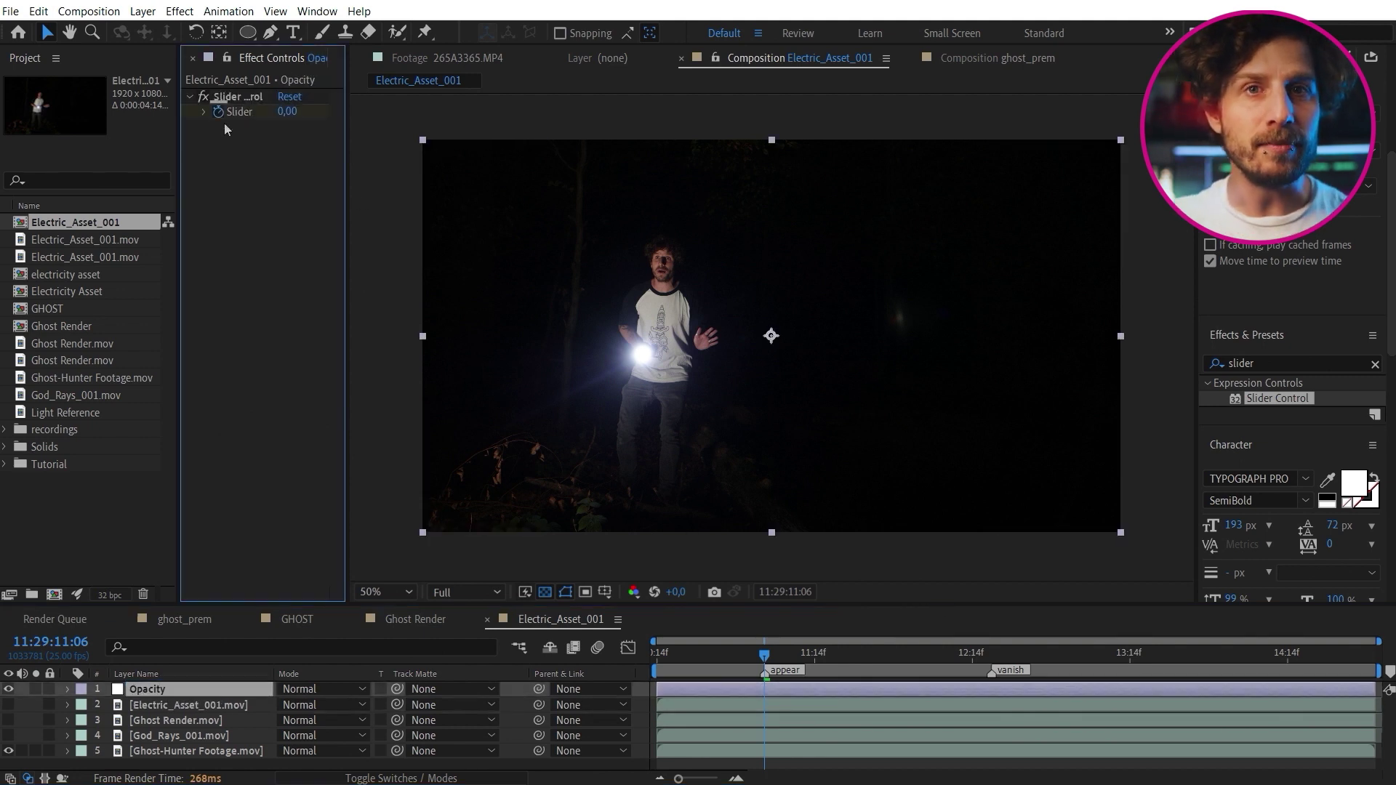
click(995, 658)
click(287, 112)
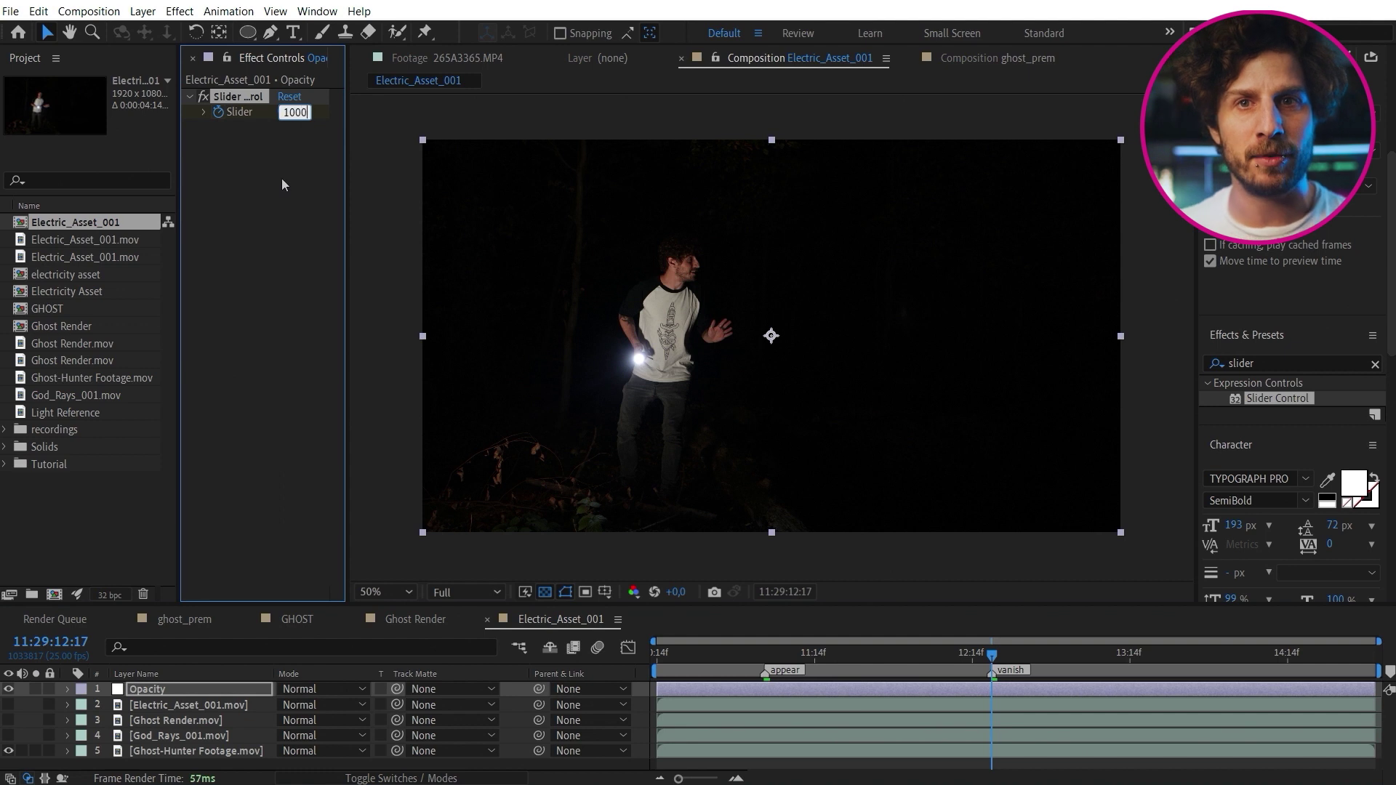
text(100)
click(304, 205)
drag(348, 166, 233, 141)
click(203, 112)
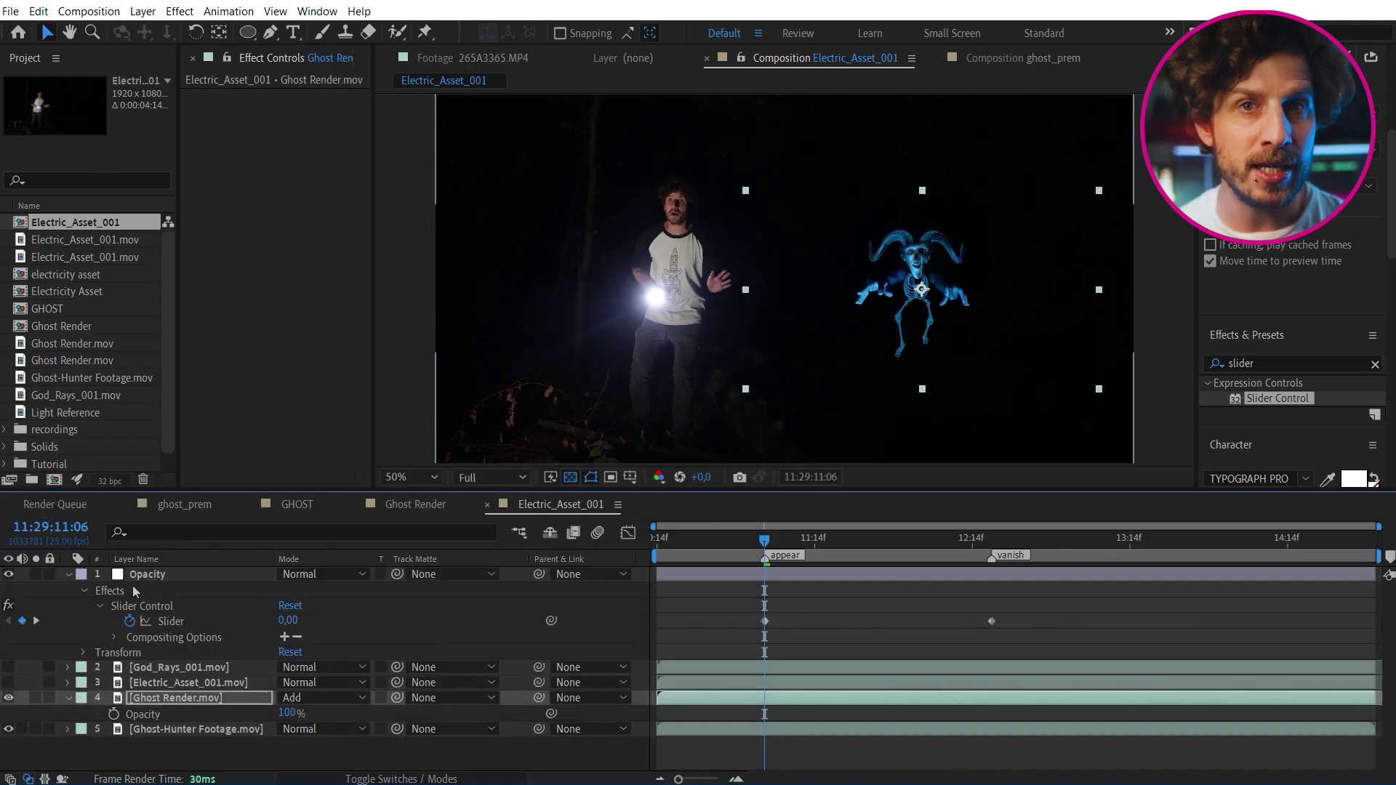
- Link the opacity of Ghost Render.mov to the Opacity layer's slider with an expression
drag(215, 489, 214, 466)
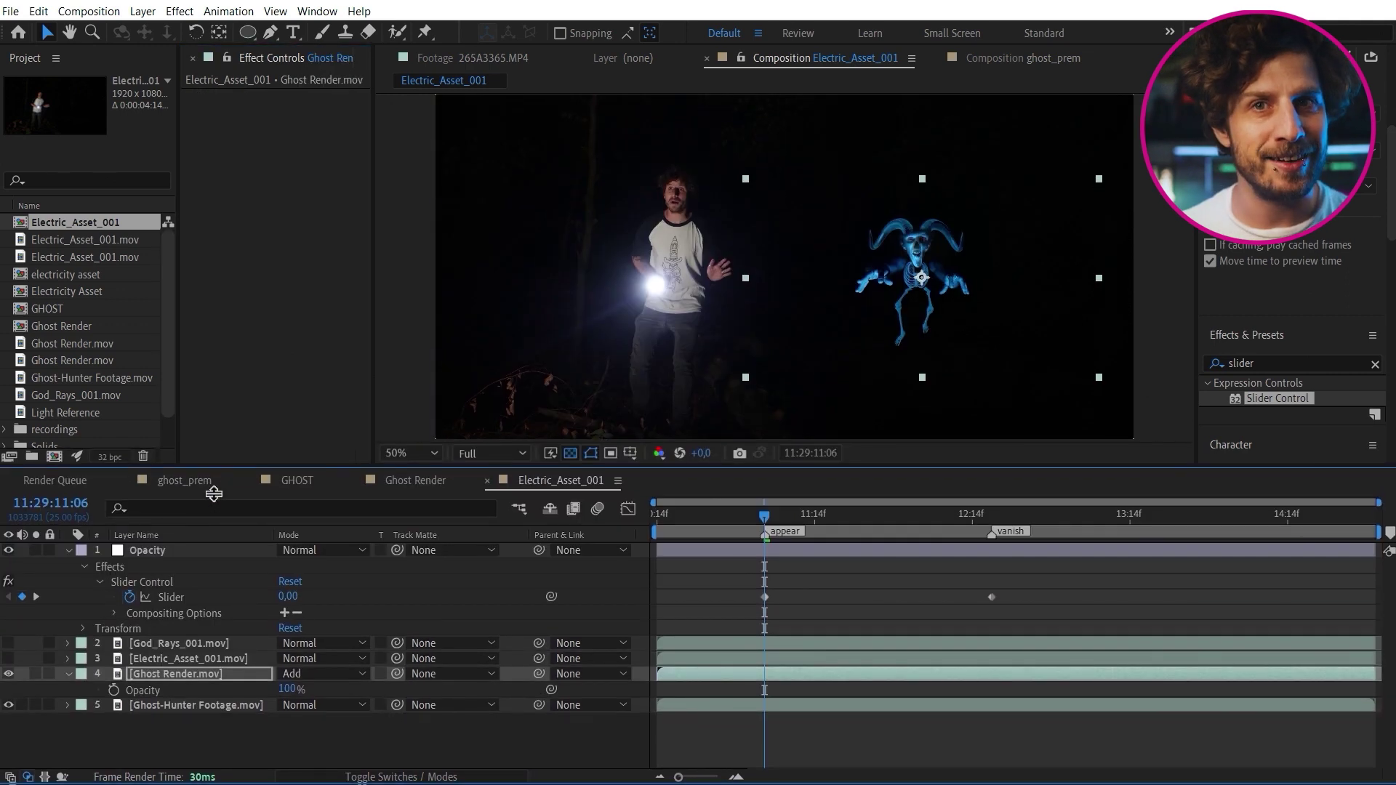
alt+click(114, 691)
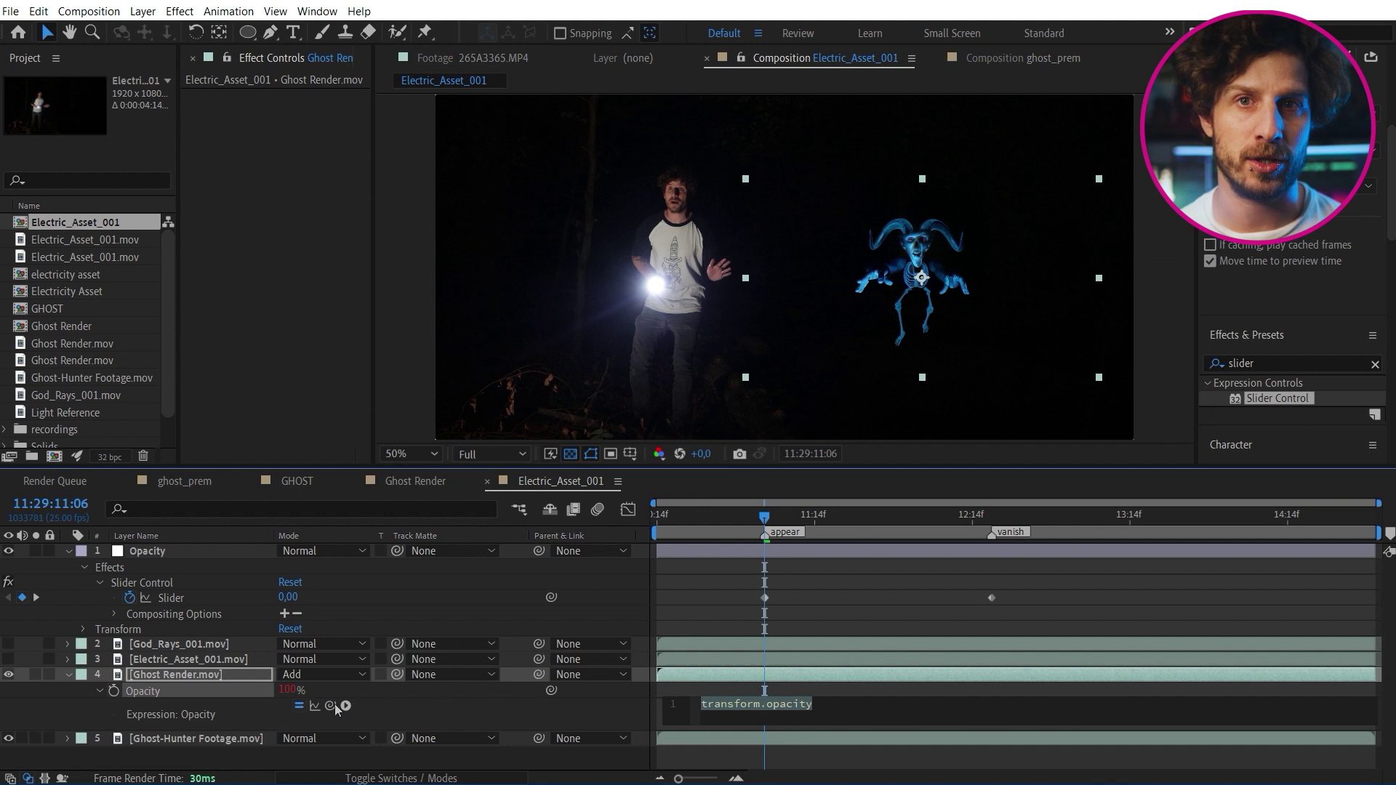
drag(191, 605, 192, 607)
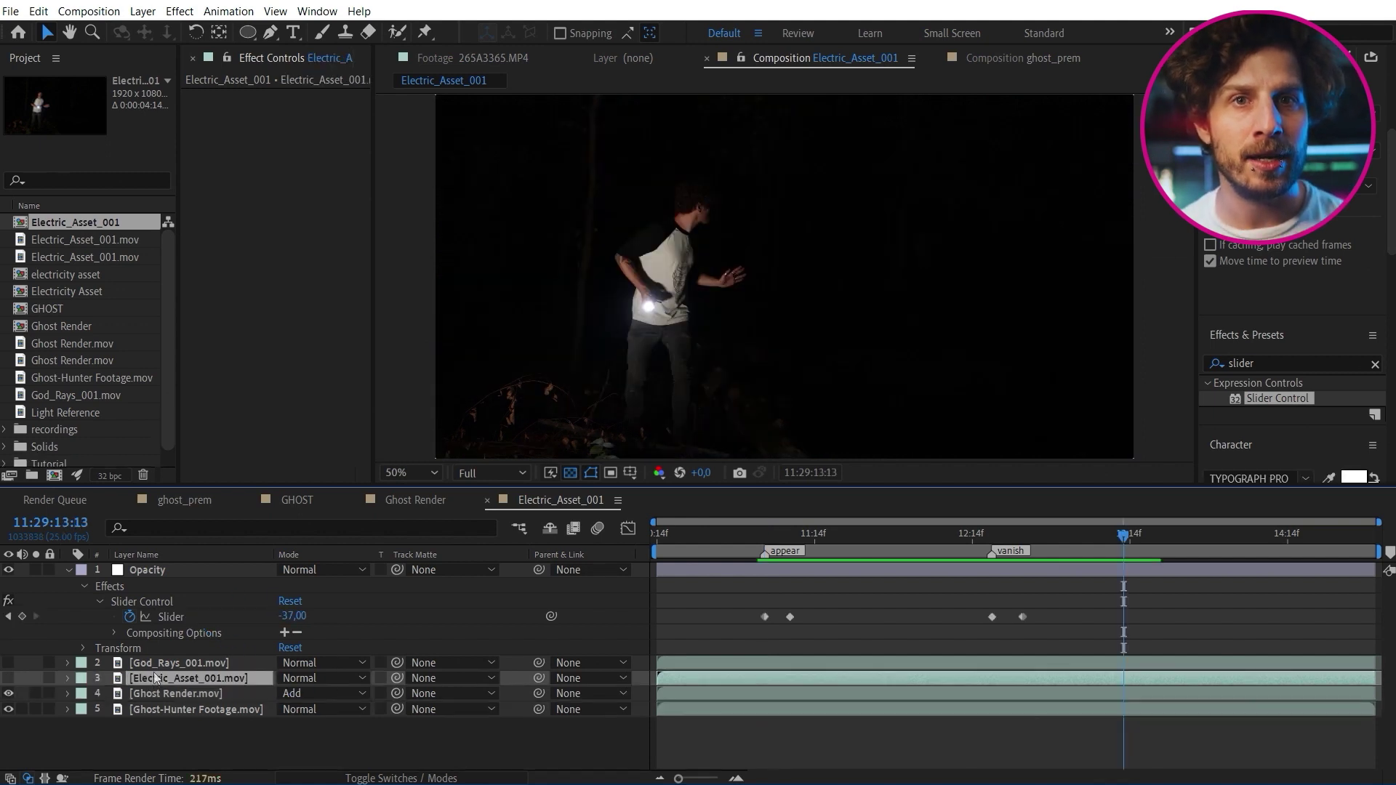
- Link the opacity of Electric_Asset_001.mov and God_Rays_001.mov to the Opacity layer's slider with expressions
click(138, 677)
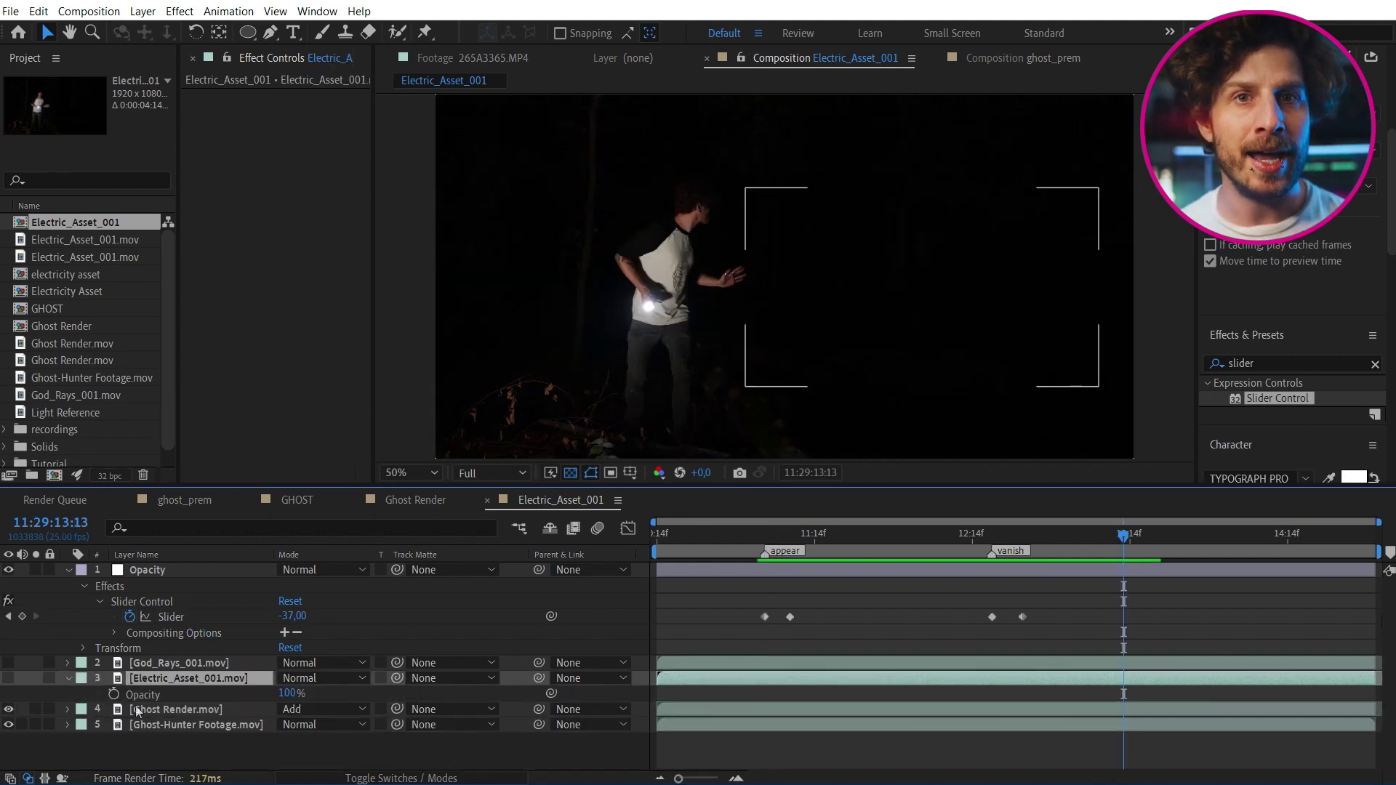
text(thisComp.layer("Opacity").effect("Slider Control")("Slider"))
click(146, 663)
key(ctrl+v)
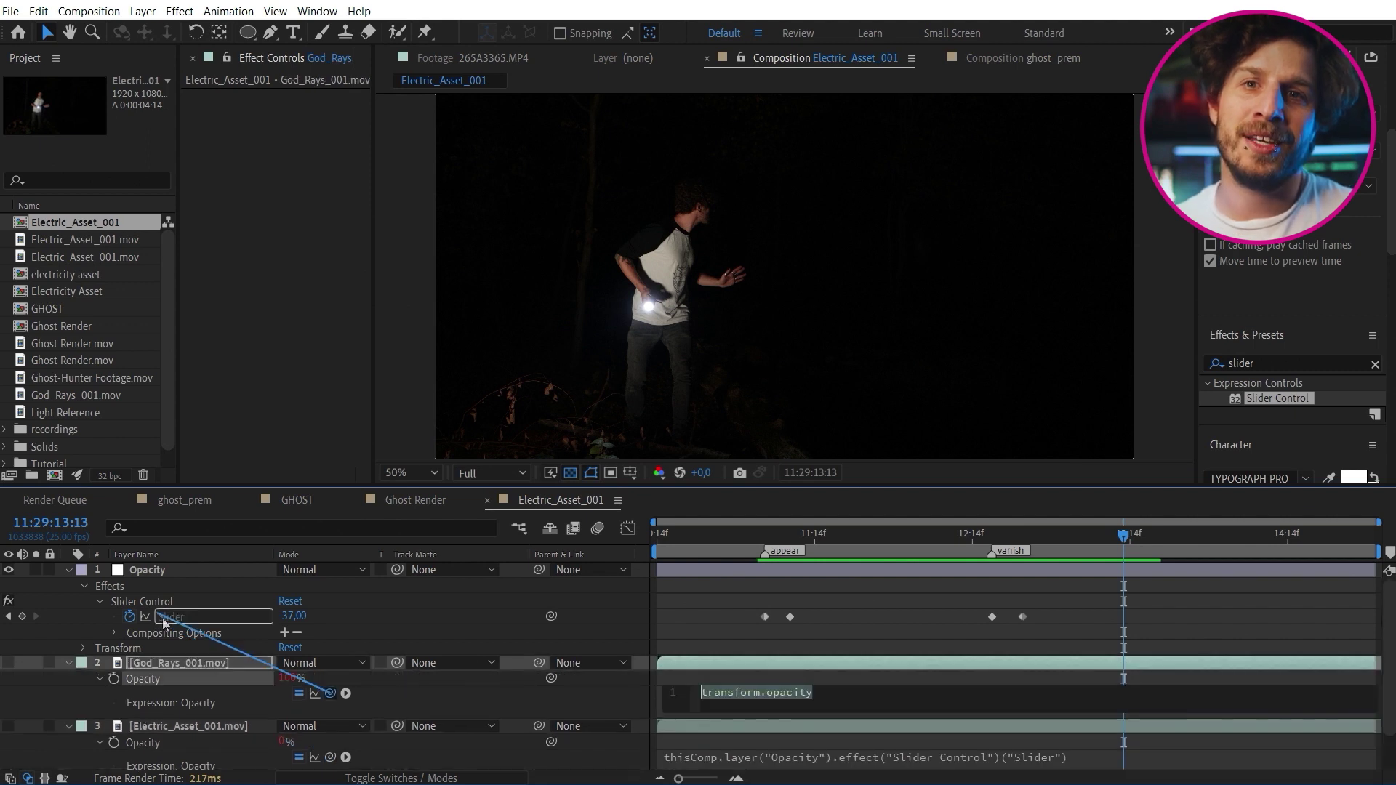
- Move the Opacity layer's first slider keyframe about four frames earlier and its last one about two frames later
click(100, 601)
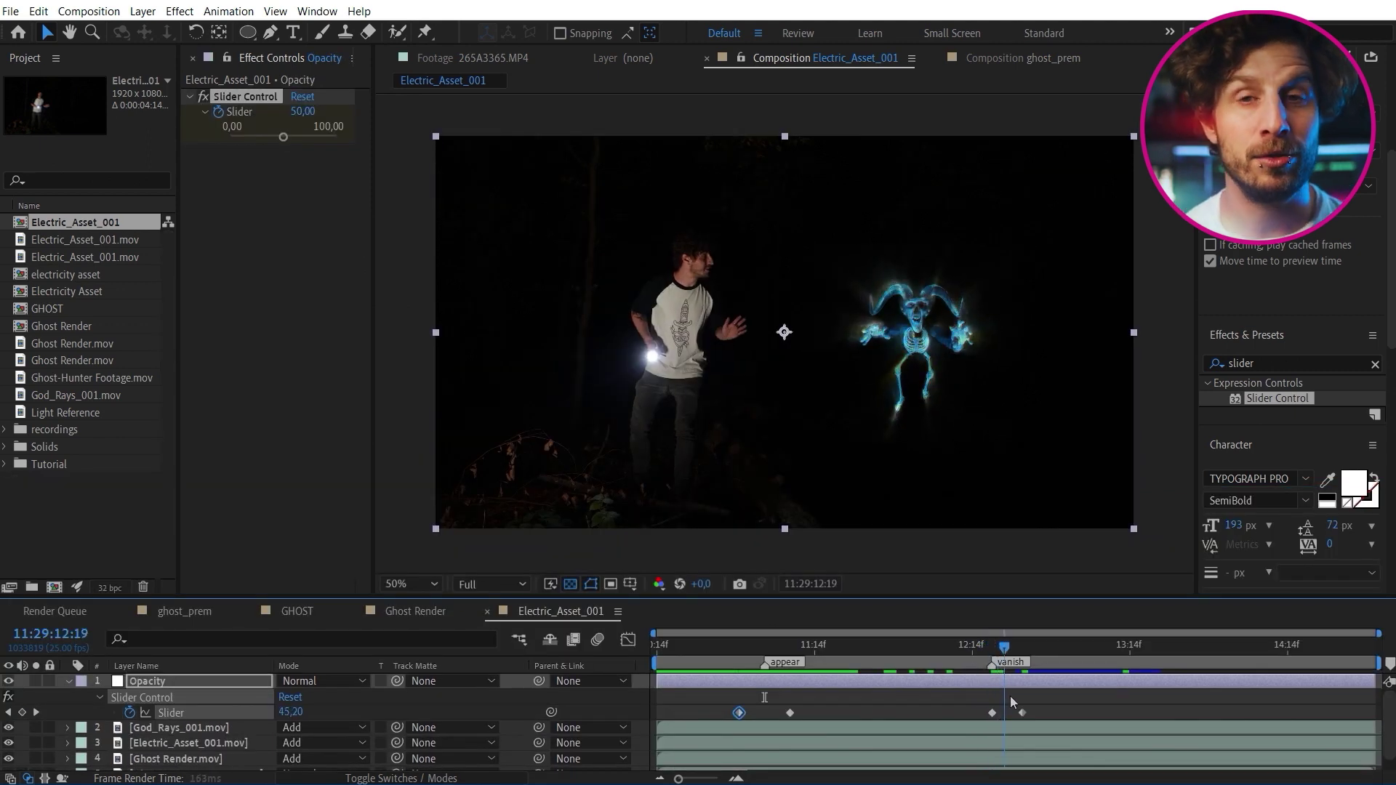
drag(1028, 713, 1041, 712)
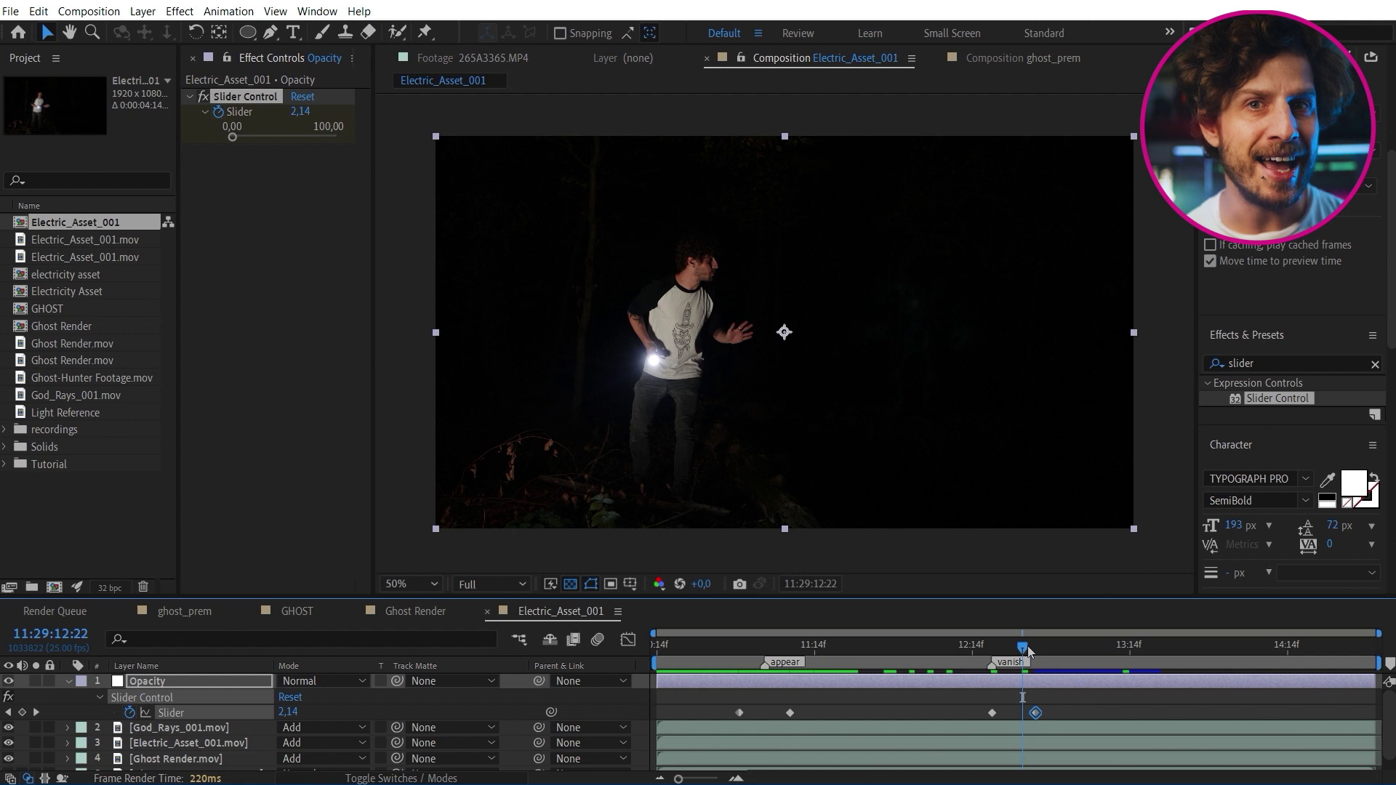
click(972, 644)
- Add the Light Reference footage to Electric_Asset_001 in Add mode, placed directly beneath Ghost Render.mov in the layer stack
click(68, 413)
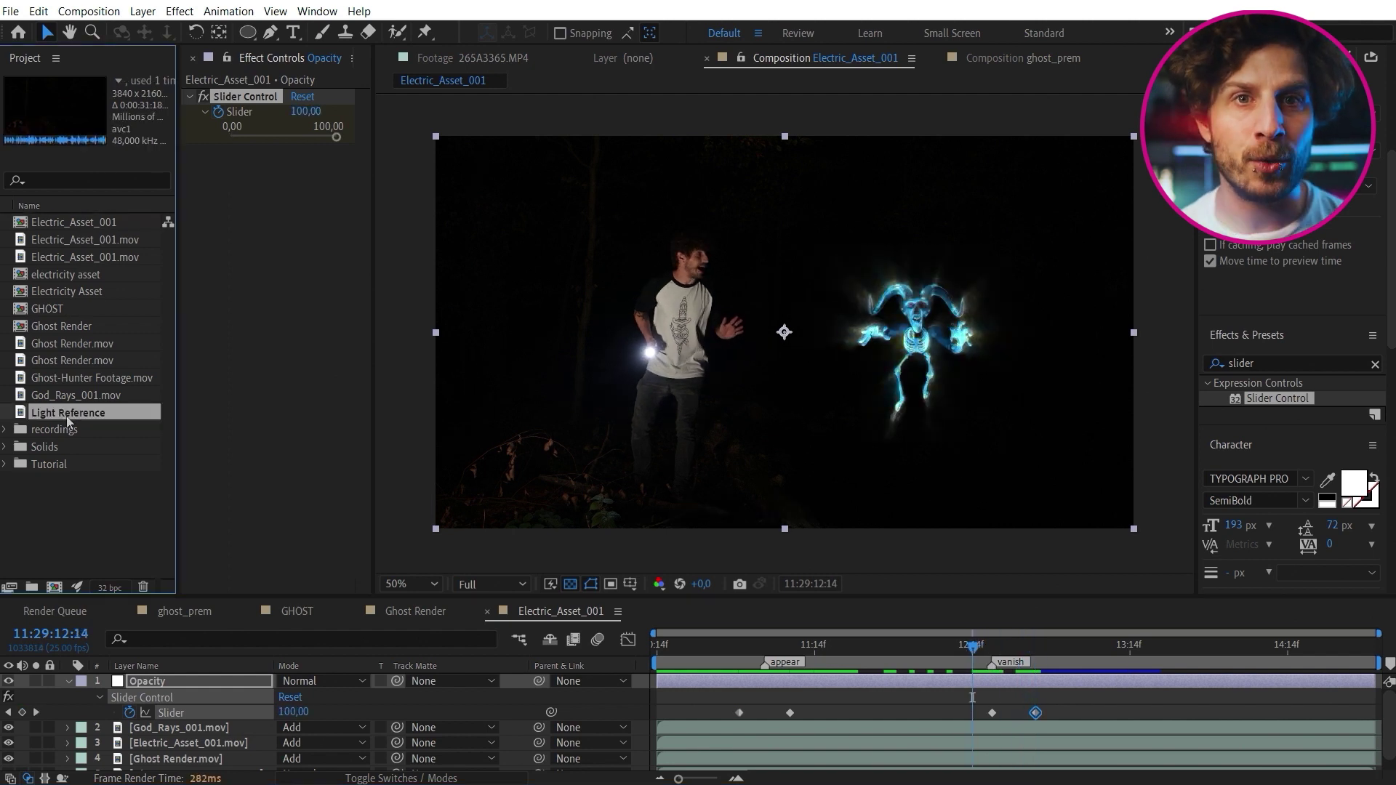
click(69, 682)
drag(80, 419, 40, 678)
drag(170, 681, 170, 743)
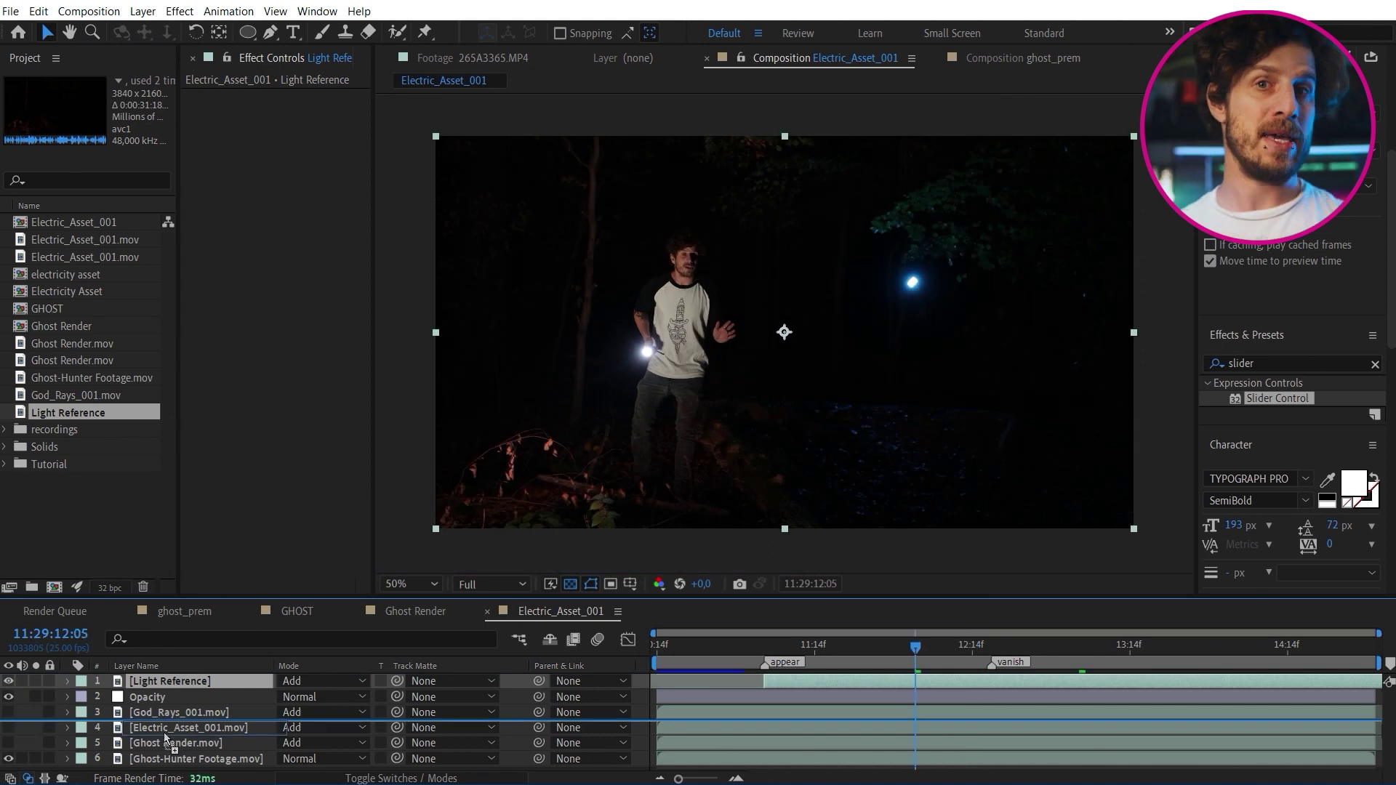
- Draw freehand Pen masks on the Light Reference layer around the lit ground, the foliage and the area left of the light
key(g)
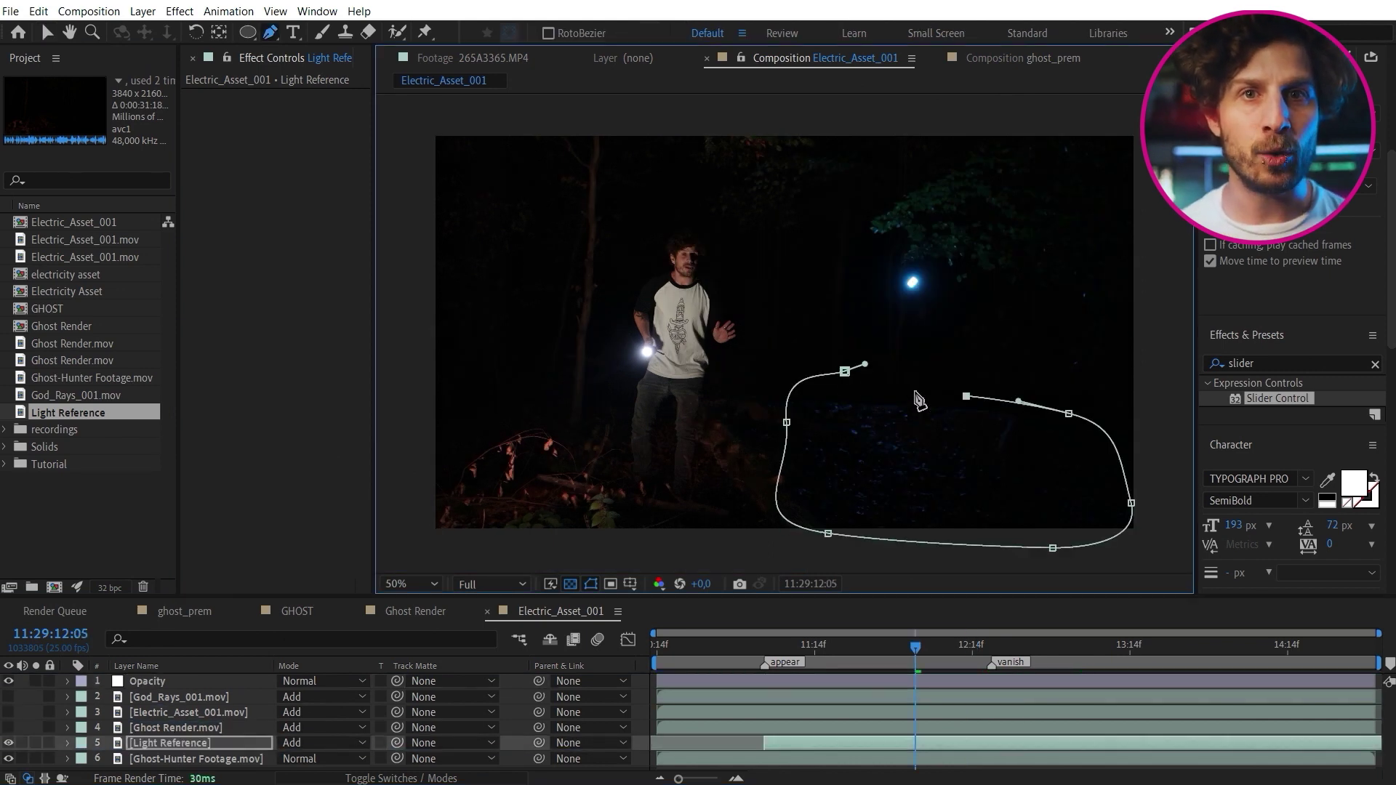
drag(928, 262, 926, 267)
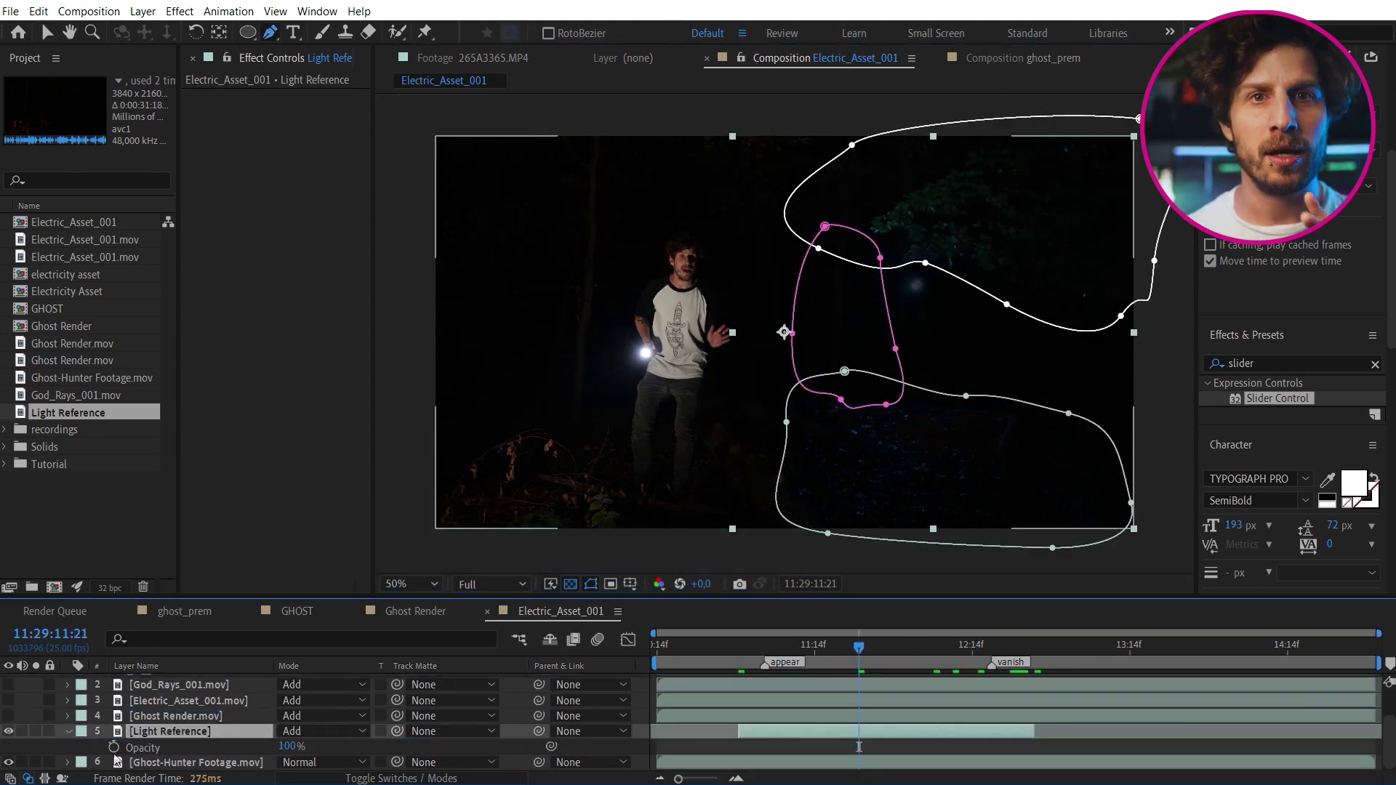
scroll(271, 677, up, 2)
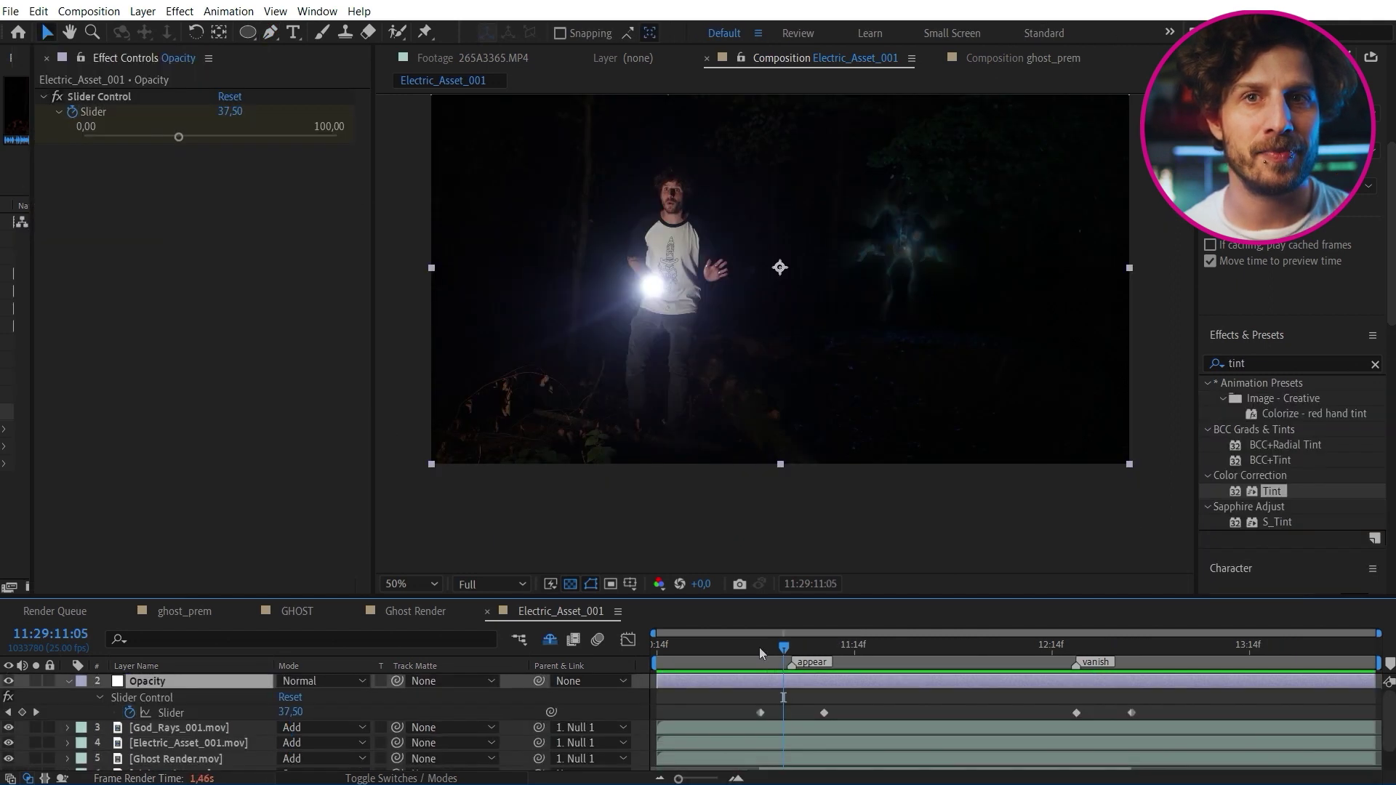
- Move the Opacity slider's second keyframe, with value 100, to 11:29:11:16 and preview the ghost's appearance from the first keyframe
drag(785, 643, 872, 665)
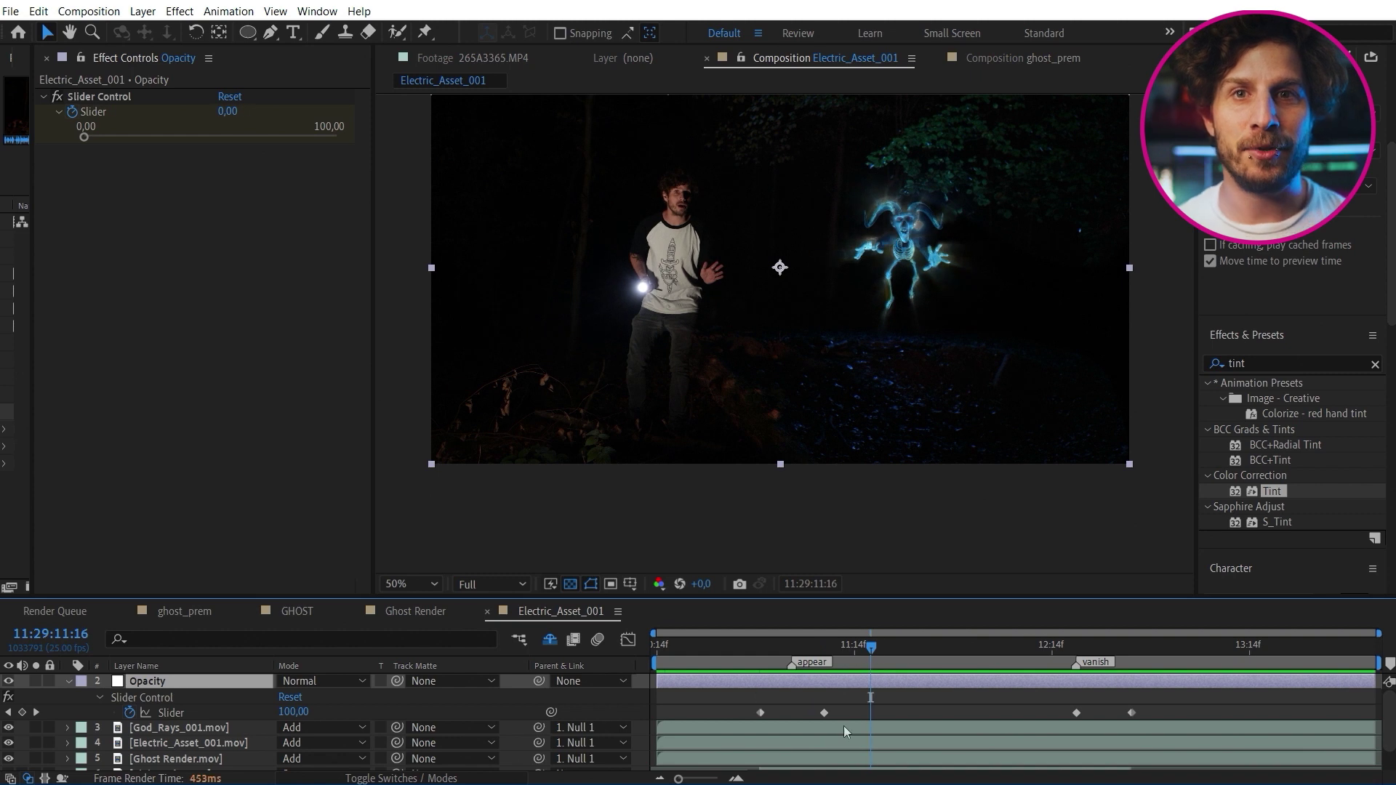
drag(824, 714, 872, 718)
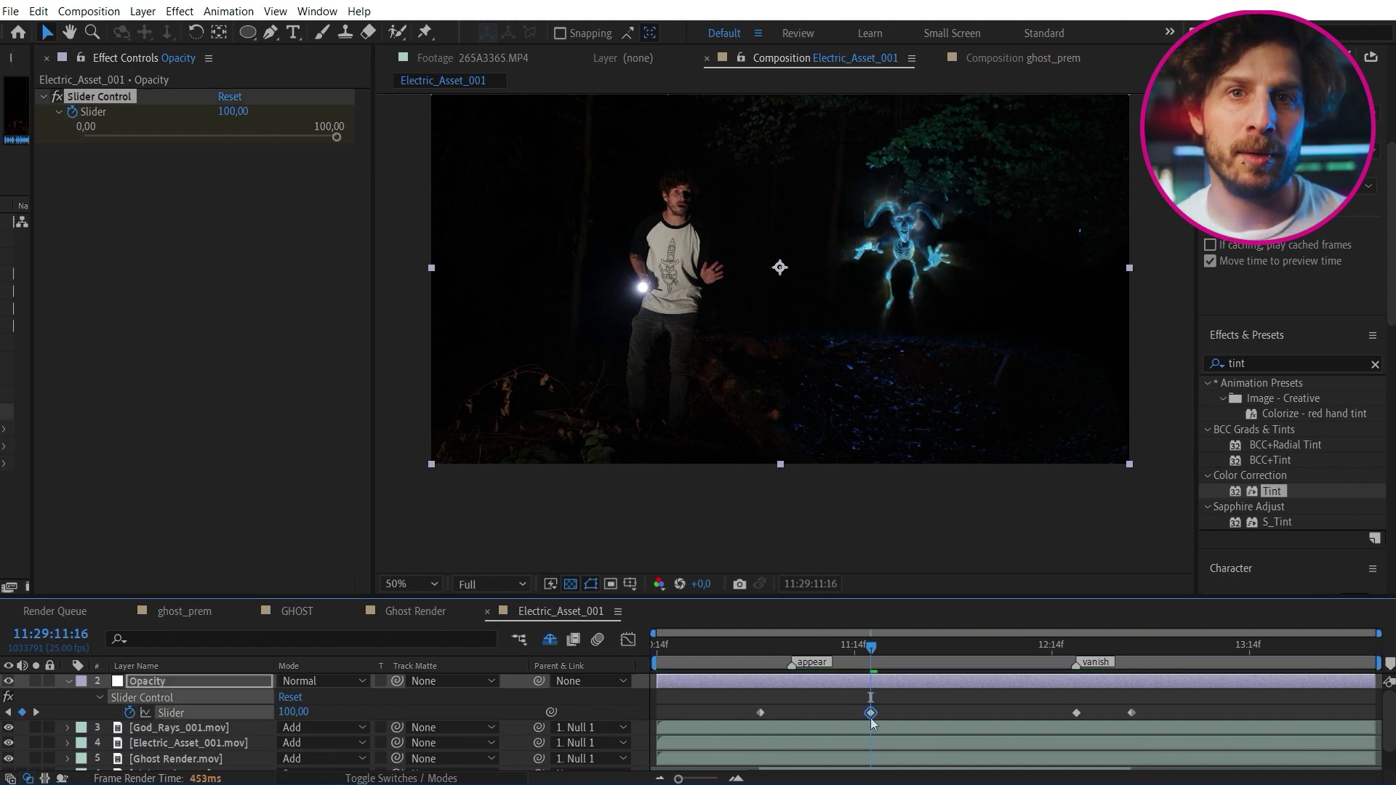
click(760, 649)
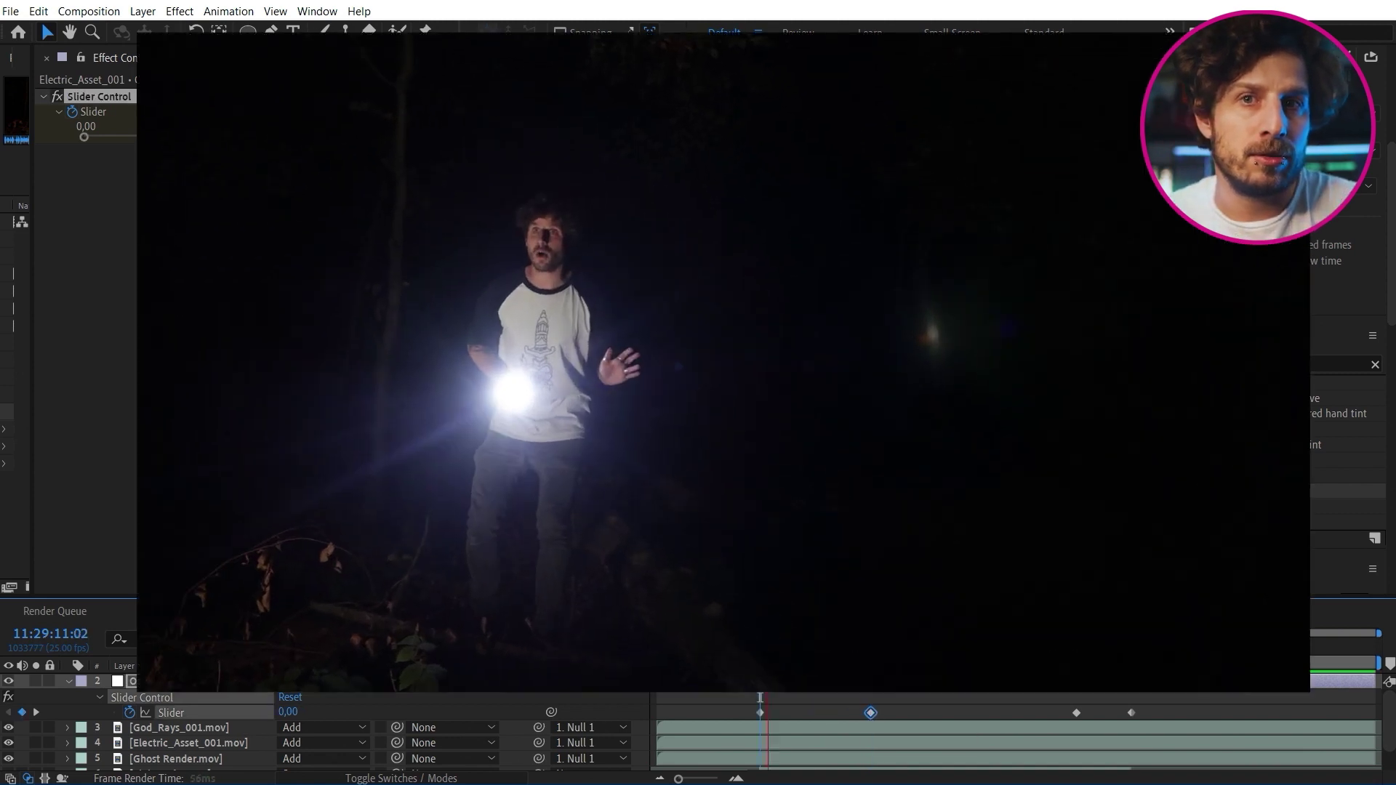